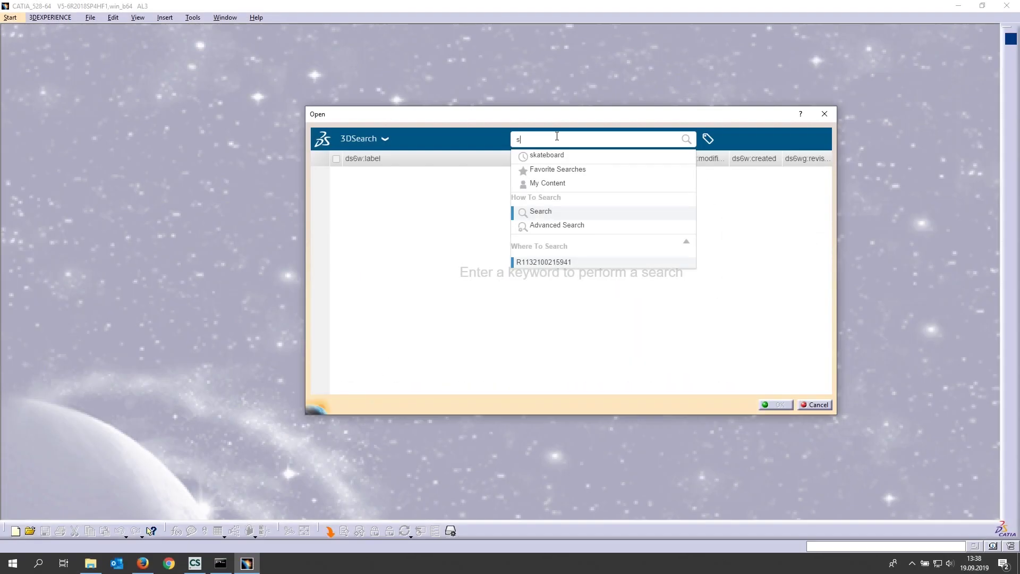
Step: Search 3DEXPERIENCE for 'skateboard' and open cmu_Skateboard_with_Skeleton_Rev3 in CATIA V5
{"action": "type", "text": "kateboard"}
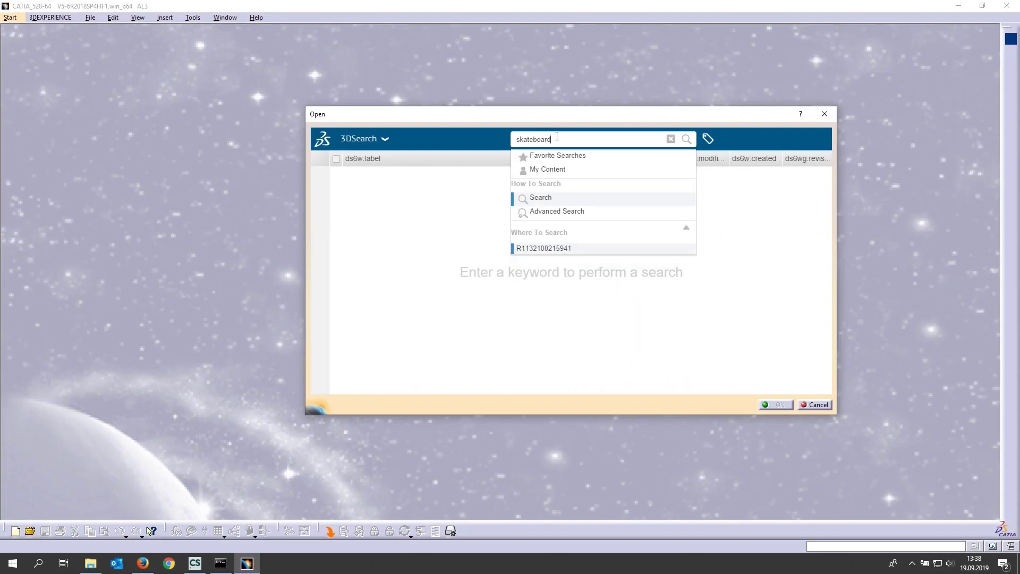
{"action": "key", "text": "Return"}
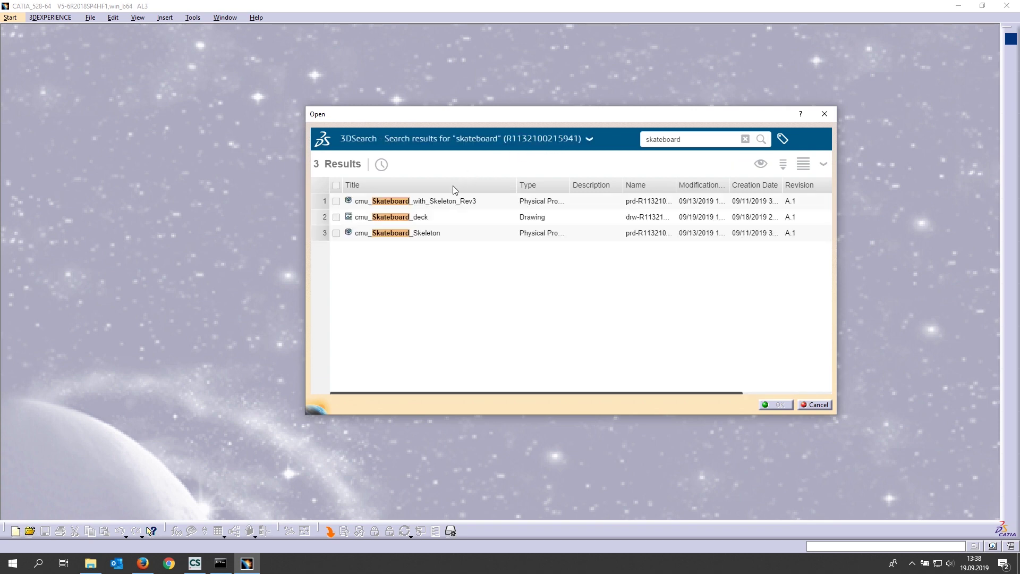
{"action": "left_click", "coordinate": [429, 205]}
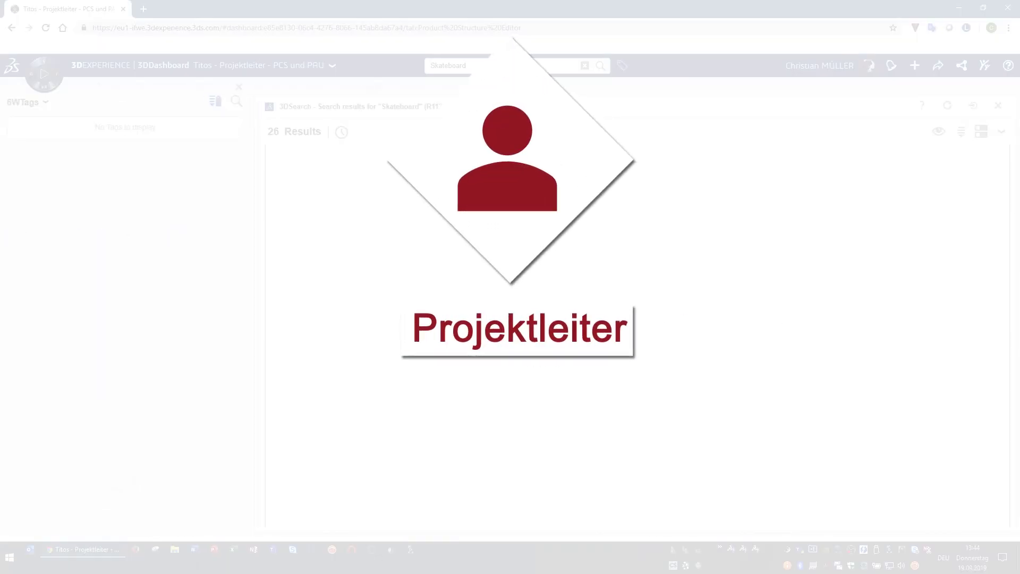
Step: Drop cmu_Skateboard_with_Skeleton_Rev3 into the Product Structure Editor and expand its whole structure
{"action": "mouse_move", "coordinate": [376, 189]}
{"action": "left_mouse_down"}
{"action": "mouse_move", "coordinate": [297, 229]}
{"action": "mouse_move", "coordinate": [265, 315]}
{"action": "left_mouse_up"}
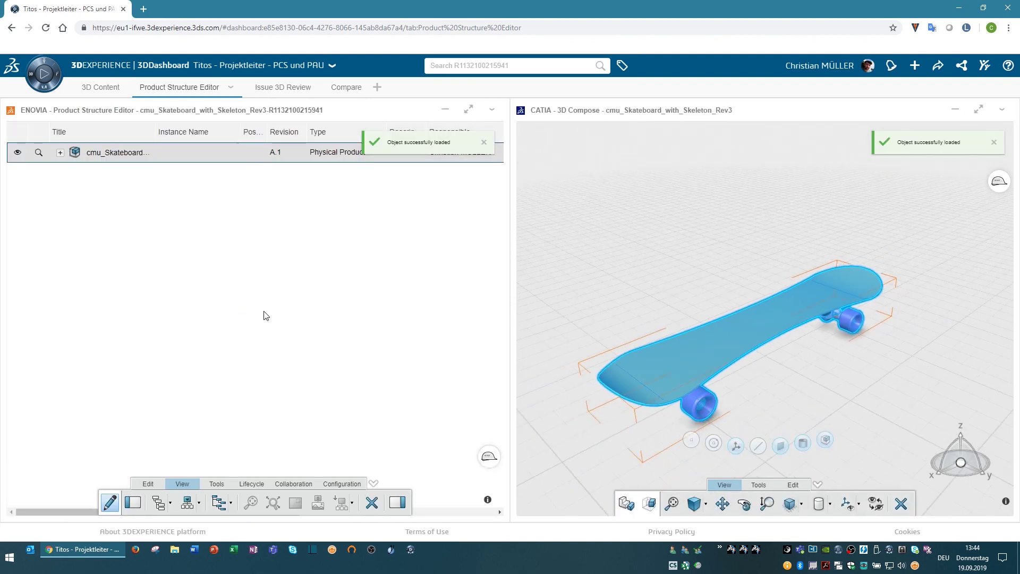
{"action": "mouse_move", "coordinate": [755, 360]}
{"action": "left_mouse_down"}
{"action": "mouse_move", "coordinate": [834, 207]}
{"action": "mouse_move", "coordinate": [830, 326]}
{"action": "left_mouse_up"}
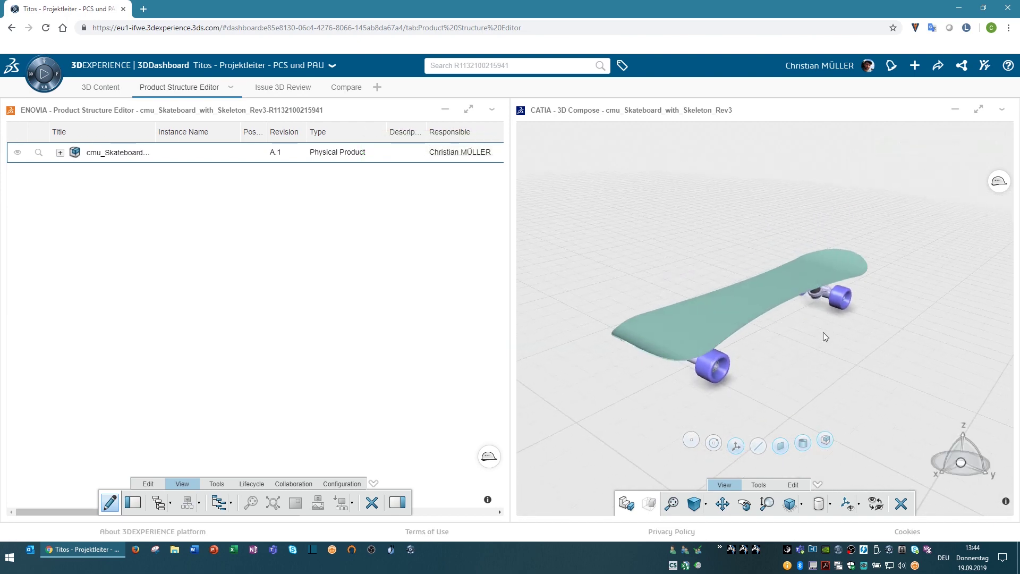
{"action": "left_click", "coordinate": [140, 154]}
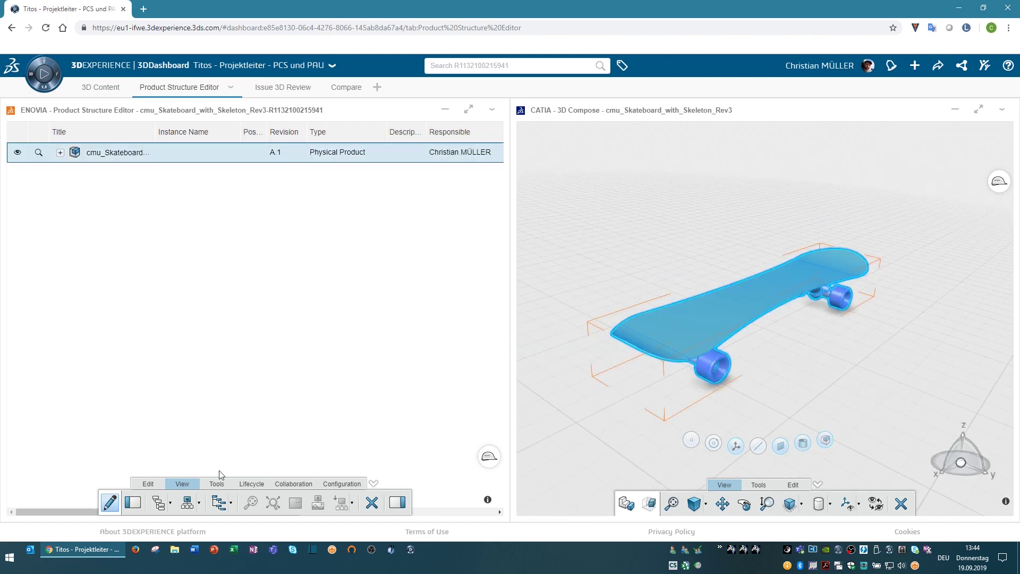
{"action": "left_click", "coordinate": [189, 504]}
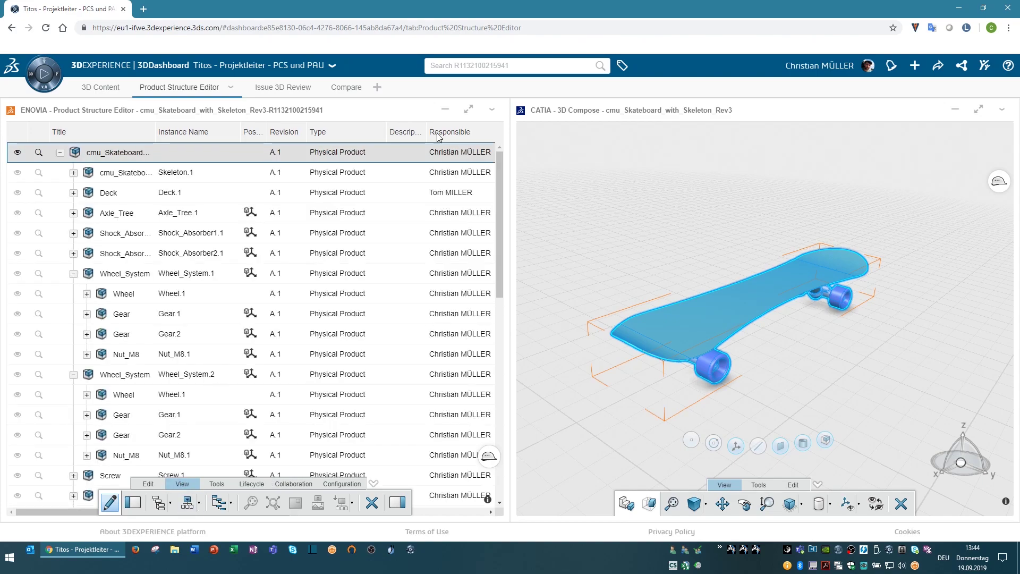
{"action": "left_click", "coordinate": [622, 66]}
Step: Colorize the skateboard parts by the 6WTags Supplier values Rocta, Thender, Titos and Elament
{"action": "left_click", "coordinate": [24, 190]}
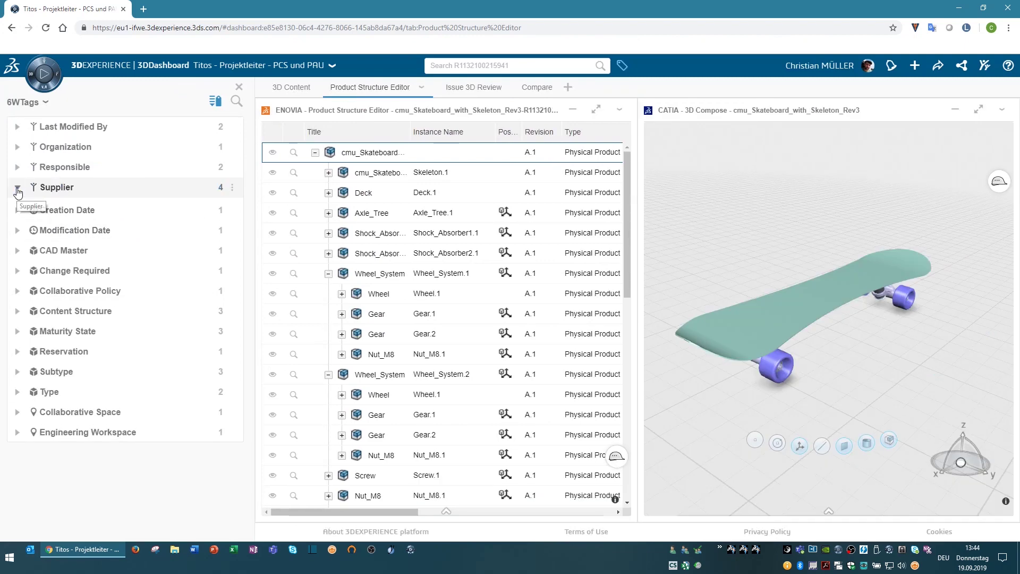
{"action": "left_click", "coordinate": [232, 190]}
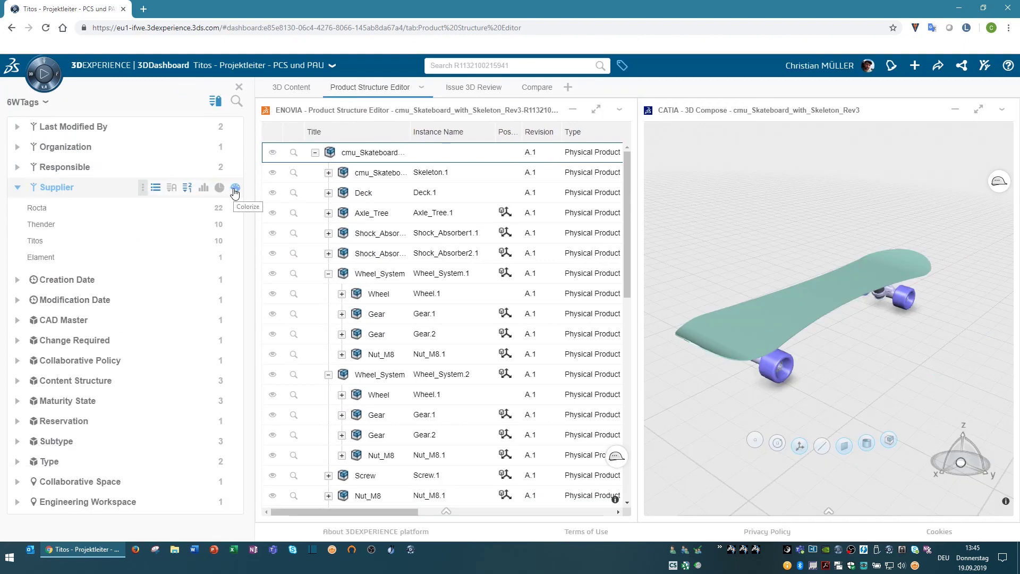
{"action": "left_click", "coordinate": [235, 189]}
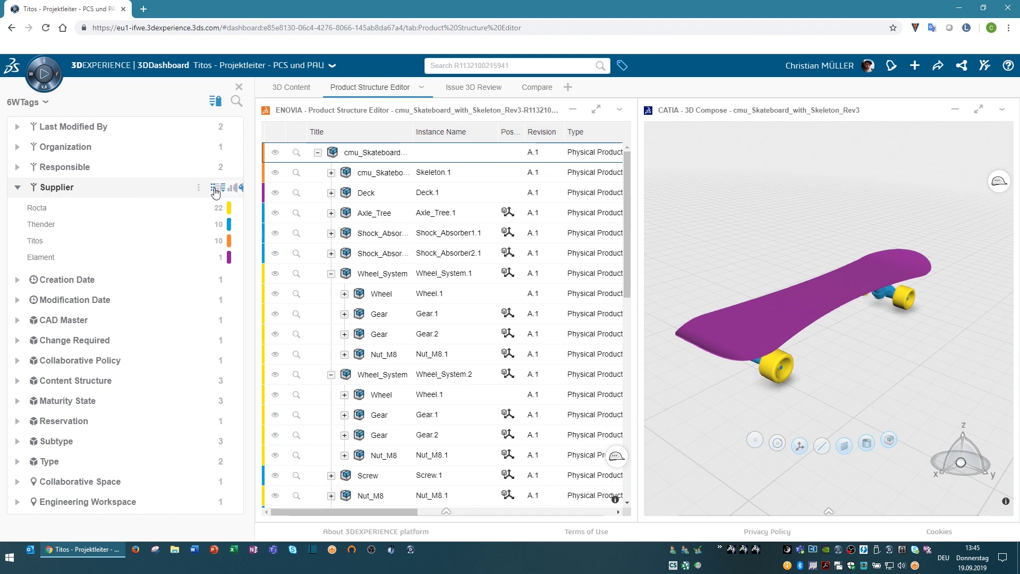
{"action": "mouse_move", "coordinate": [877, 345]}
{"action": "middle_mouse_down"}
{"action": "mouse_move", "coordinate": [914, 366]}
{"action": "mouse_move", "coordinate": [889, 246]}
{"action": "mouse_move", "coordinate": [900, 214]}
{"action": "mouse_move", "coordinate": [871, 261]}
{"action": "middle_mouse_up"}
{"action": "scroll", "coordinate": [852, 208], "scroll_direction": "up", "scroll_amount": 5}
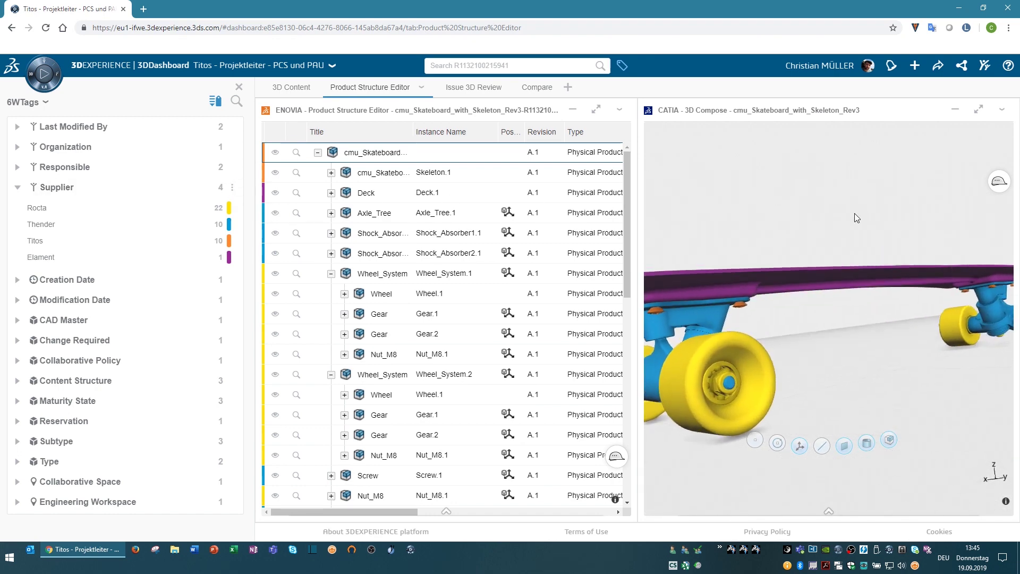
{"action": "middle_click_drag", "start_coordinate": [852, 208], "coordinate": [890, 281]}
{"action": "scroll", "coordinate": [877, 359], "scroll_direction": "down", "scroll_amount": 5}
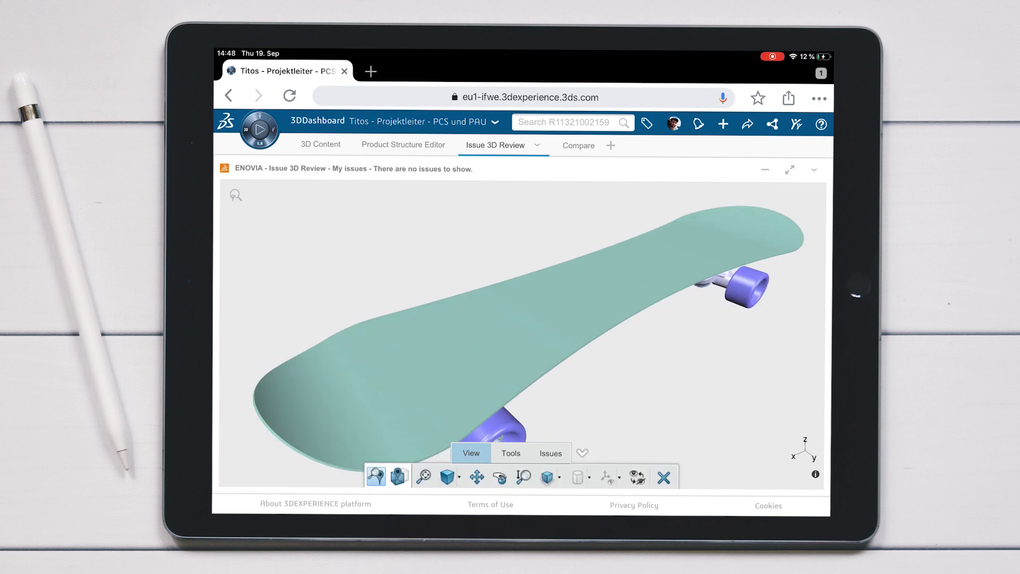
Step: Start a new issue titled 'Designerdeck' with proposed fix 'Schöneres deck'
{"action": "left_click", "coordinate": [550, 452]}
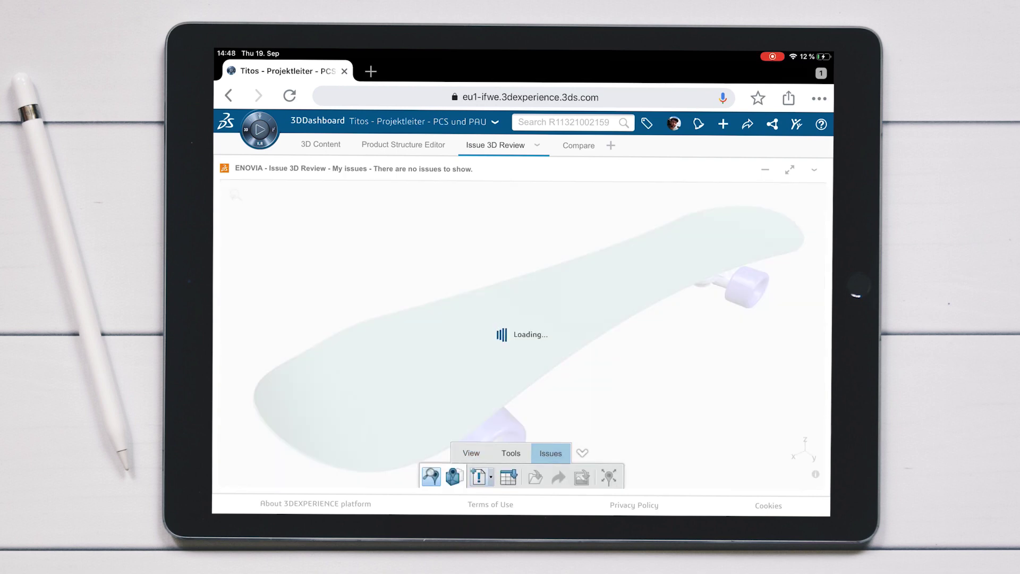
{"action": "left_click", "coordinate": [461, 302]}
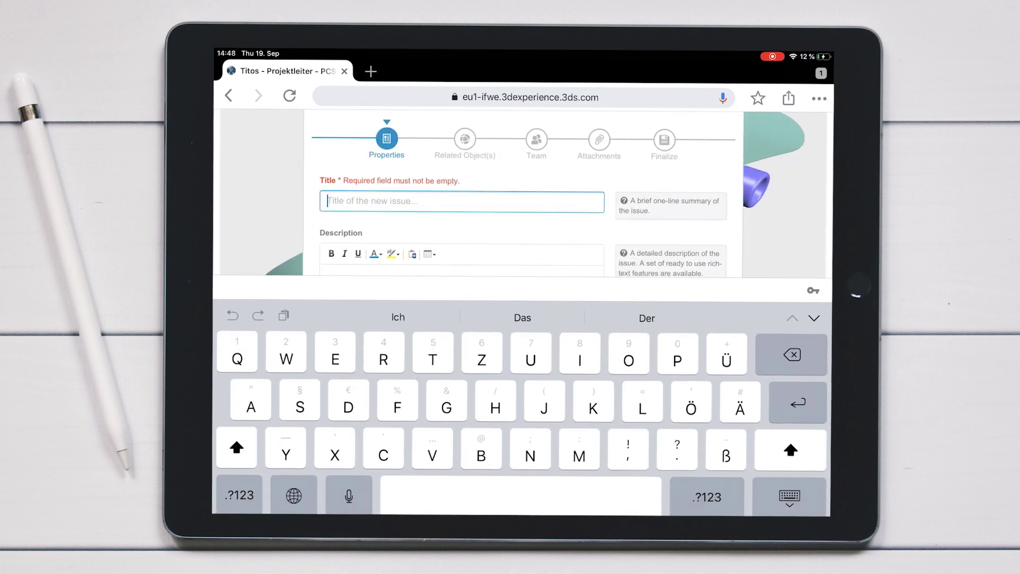
{"action": "type", "text": "Designerdeck"}
{"action": "key", "text": "Tab"}
{"action": "key", "text": "Tab"}
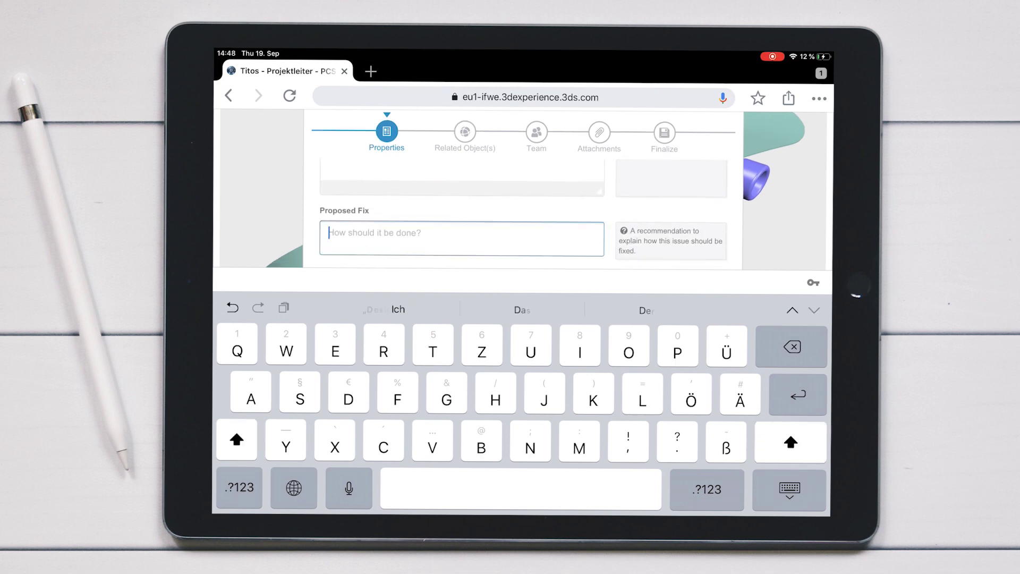
{"action": "type", "text": "Schöneres deck"}
Step: Write the issue description about receiving a new deck from Elament
{"action": "key", "text": "shift+Tab"}
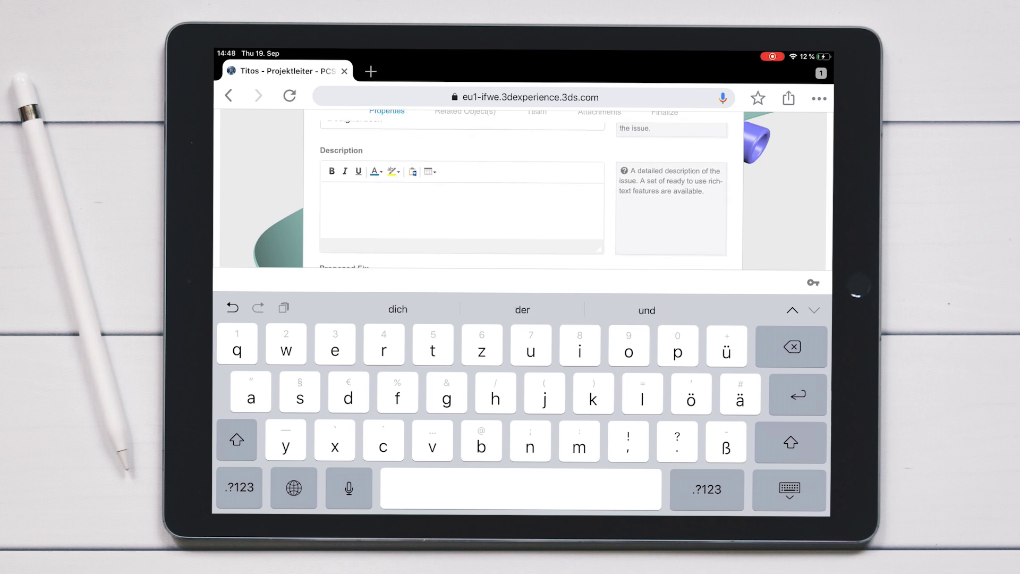
{"action": "type", "text": "wir bekommen von Elament ein neues dec"}
{"action": "left_click", "coordinate": [522, 309]}
{"action": "type", "text": "als stp"}
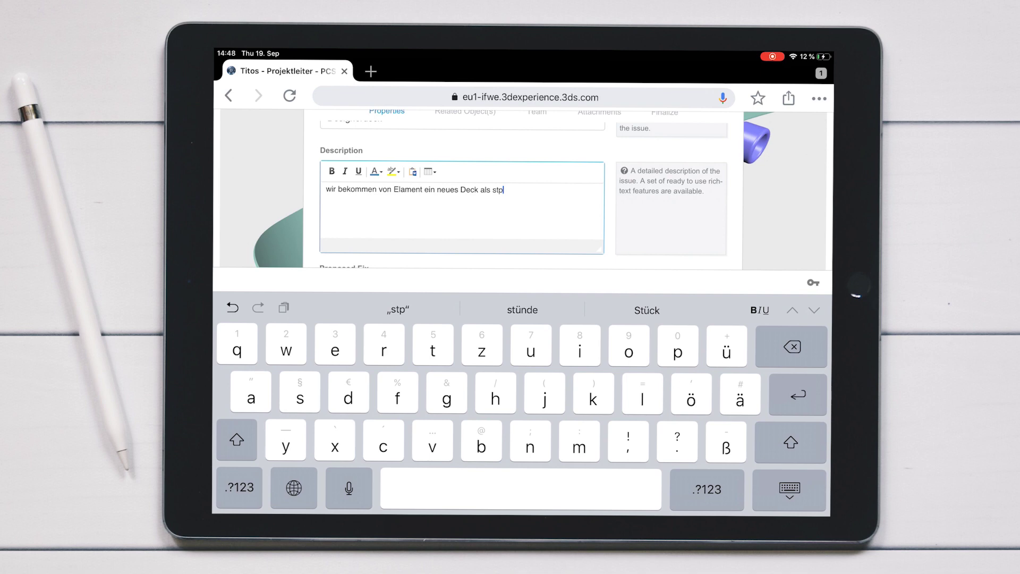
{"action": "left_click", "coordinate": [792, 309]}
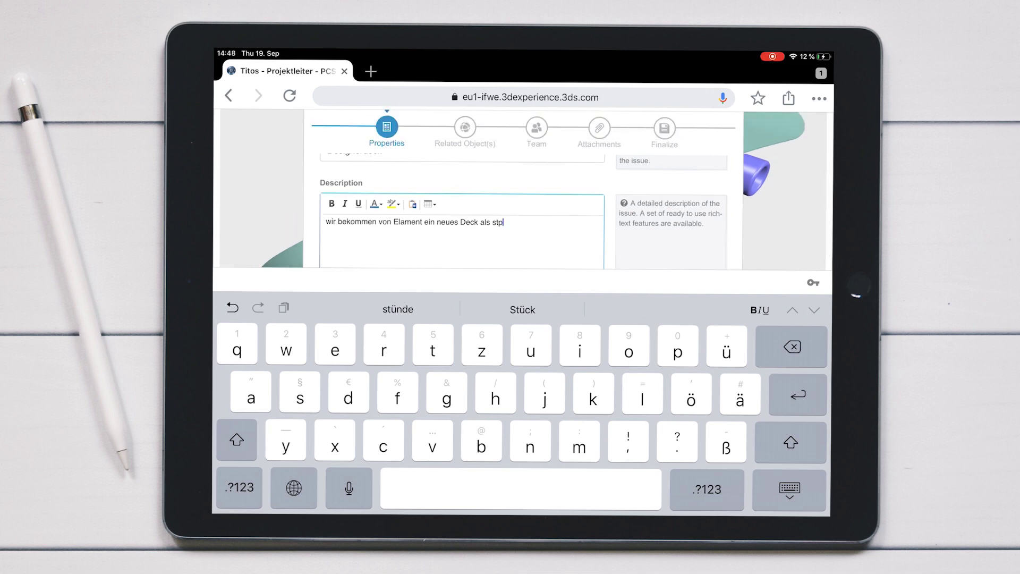
{"action": "left_click", "coordinate": [790, 489]}
{"action": "left_click", "coordinate": [464, 239]}
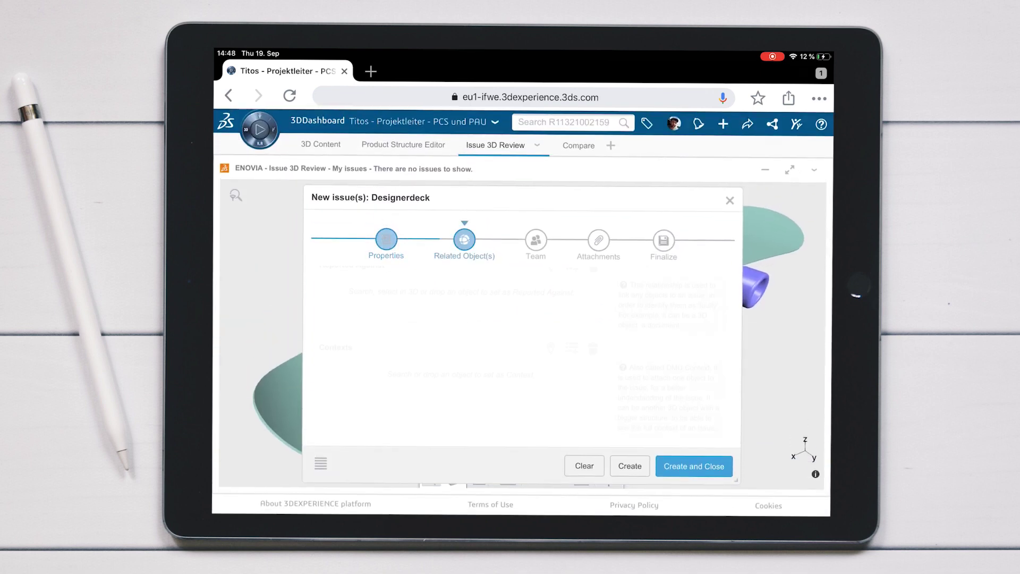
Step: Set the skateboard as the issue context and report the issue against the Deck
{"action": "left_click_drag", "start_coordinate": [487, 287], "coordinate": [520, 385]}
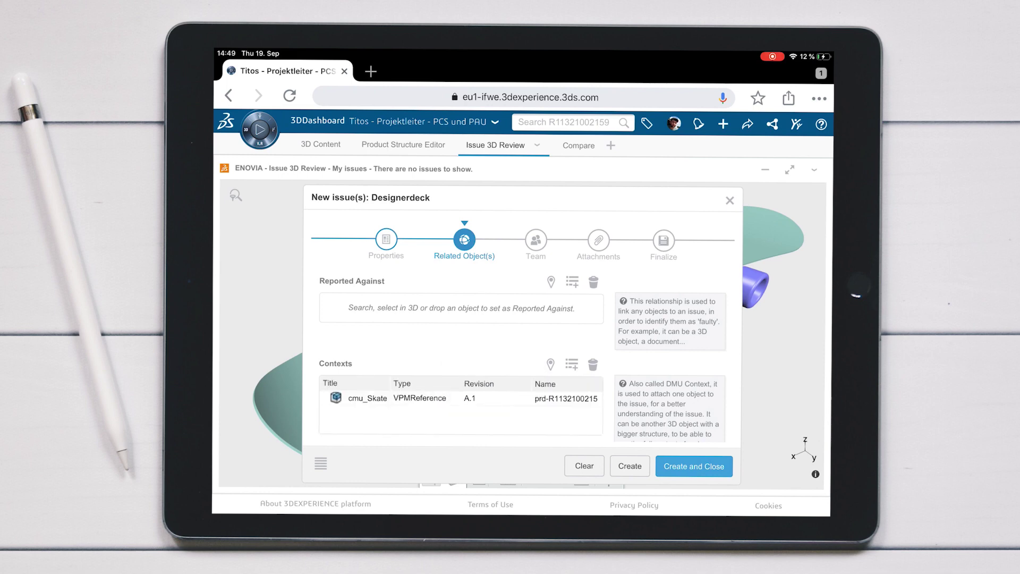
{"action": "left_click", "coordinate": [550, 281]}
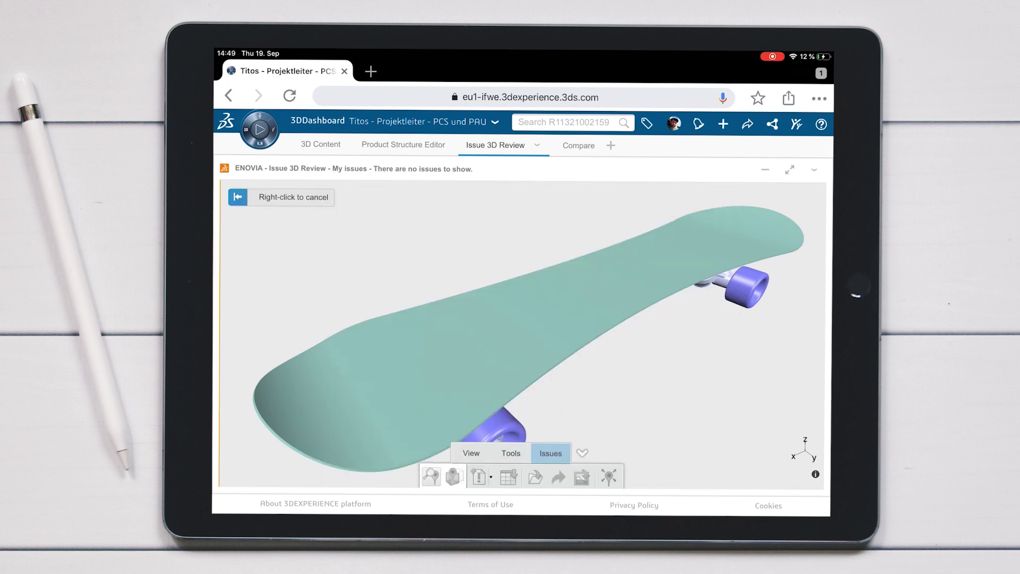
{"action": "left_click", "coordinate": [559, 313]}
{"action": "left_click", "coordinate": [541, 376]}
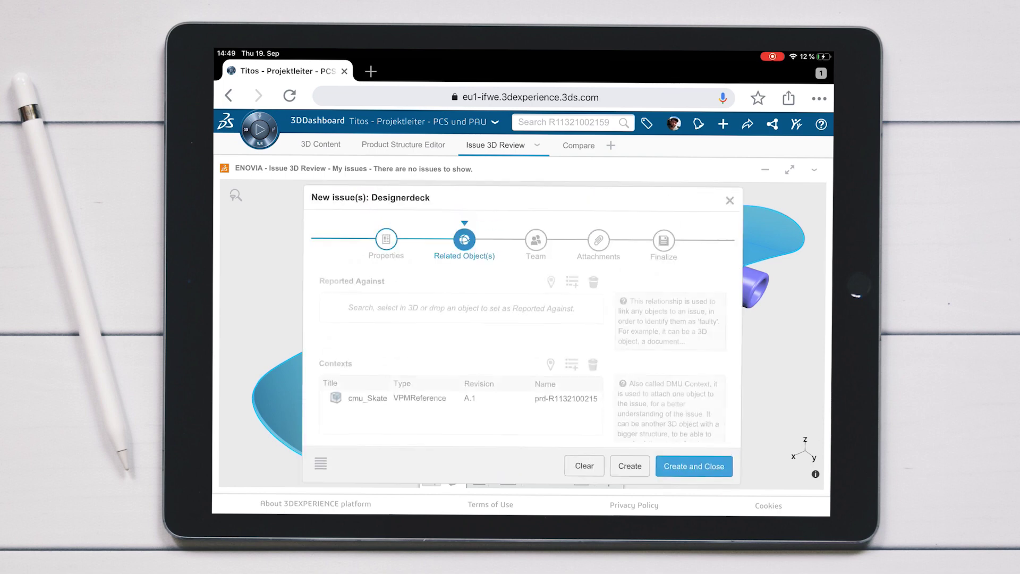
{"action": "left_click", "coordinate": [536, 239]}
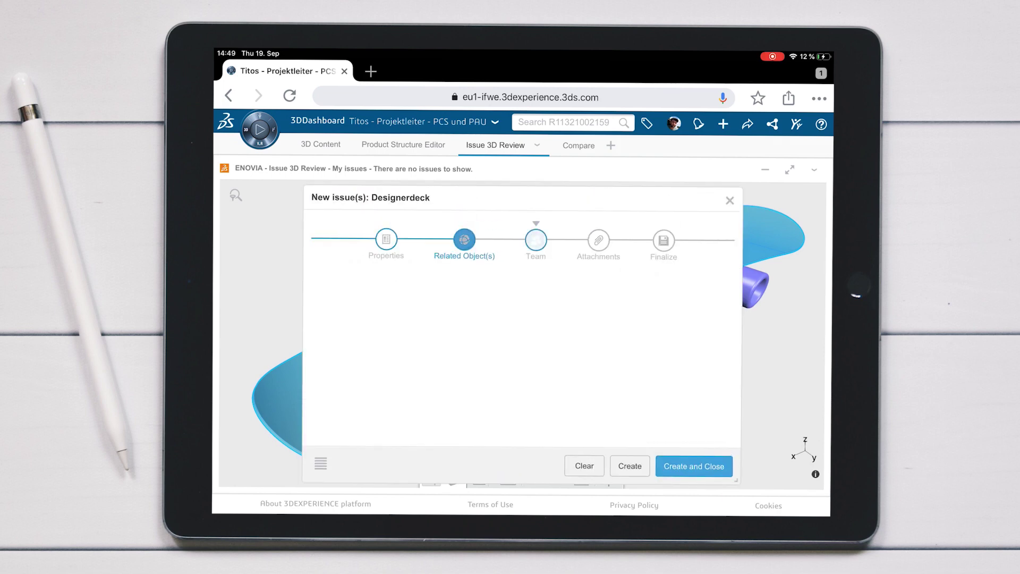
Step: Search for and add the issue assignee, then attach the captured skateboard screenshot
{"action": "scroll", "coordinate": [462, 362], "scroll_direction": "down", "scroll_amount": 4}
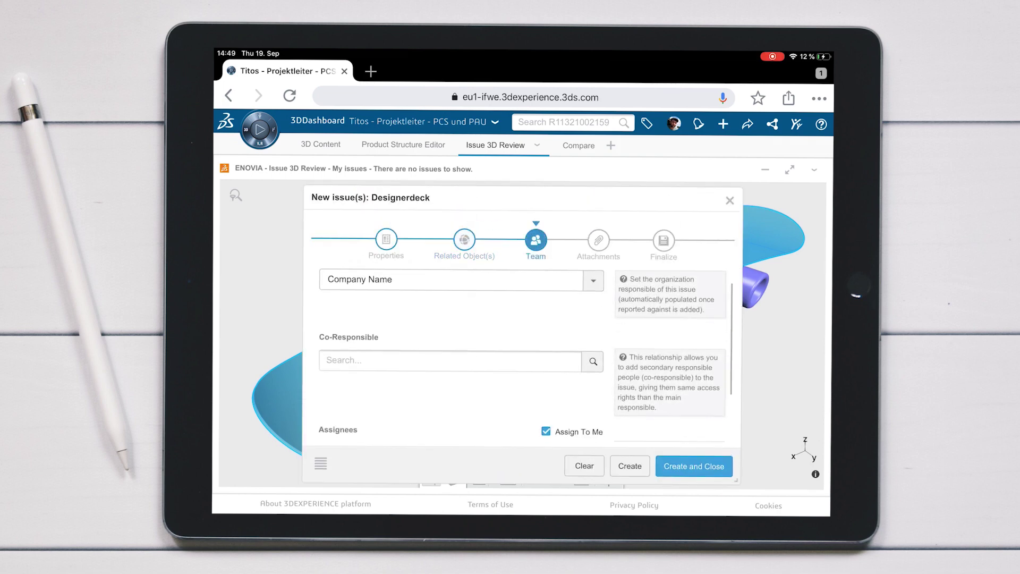
{"action": "left_click", "coordinate": [450, 381]}
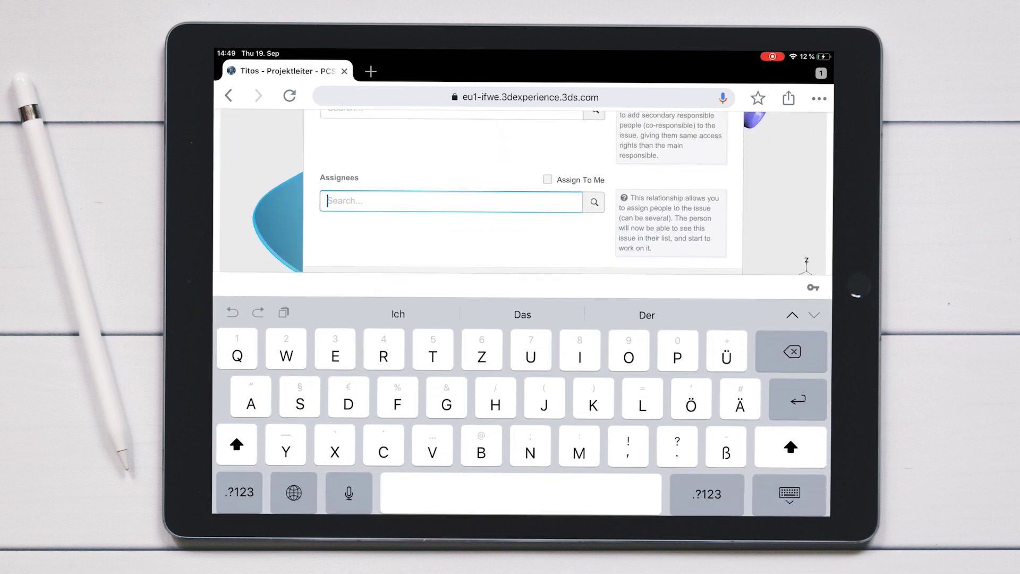
{"action": "type", "text": "Gerh"}
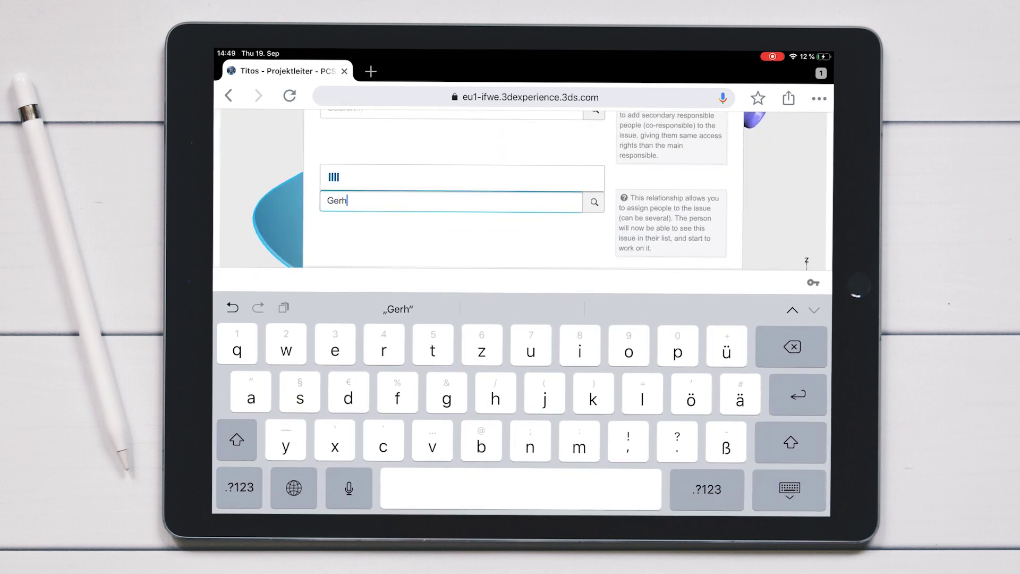
{"action": "left_click", "coordinate": [372, 157]}
{"action": "left_click", "coordinate": [789, 489]}
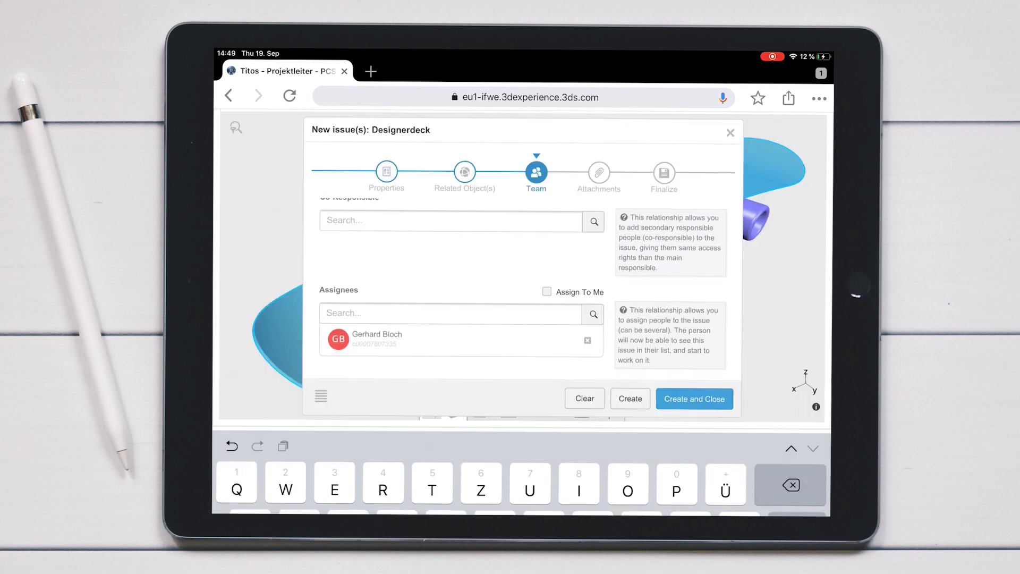
{"action": "scroll", "coordinate": [520, 345], "scroll_direction": "up", "scroll_amount": 3}
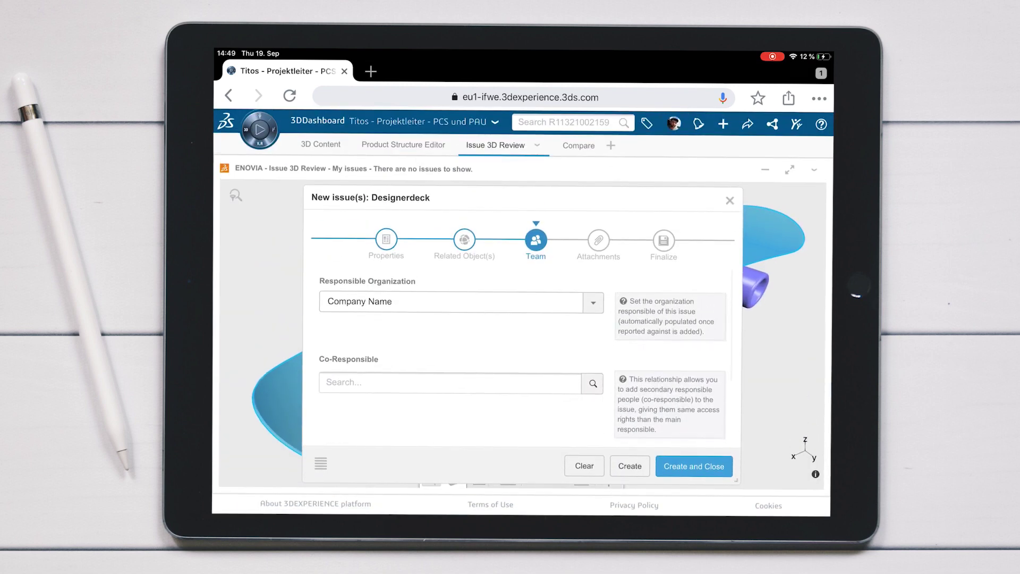
{"action": "left_click", "coordinate": [598, 239]}
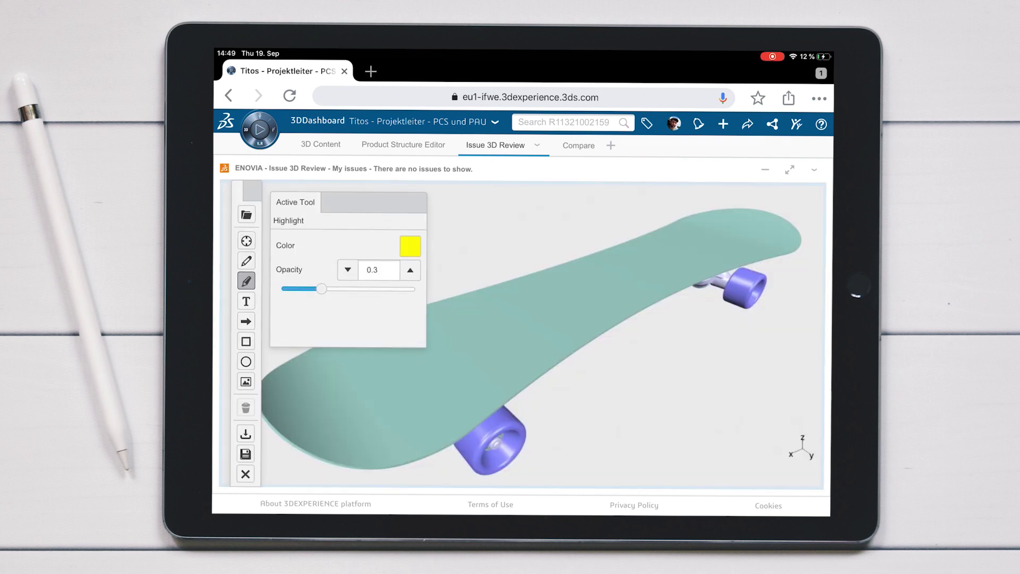
{"action": "left_click", "coordinate": [245, 453]}
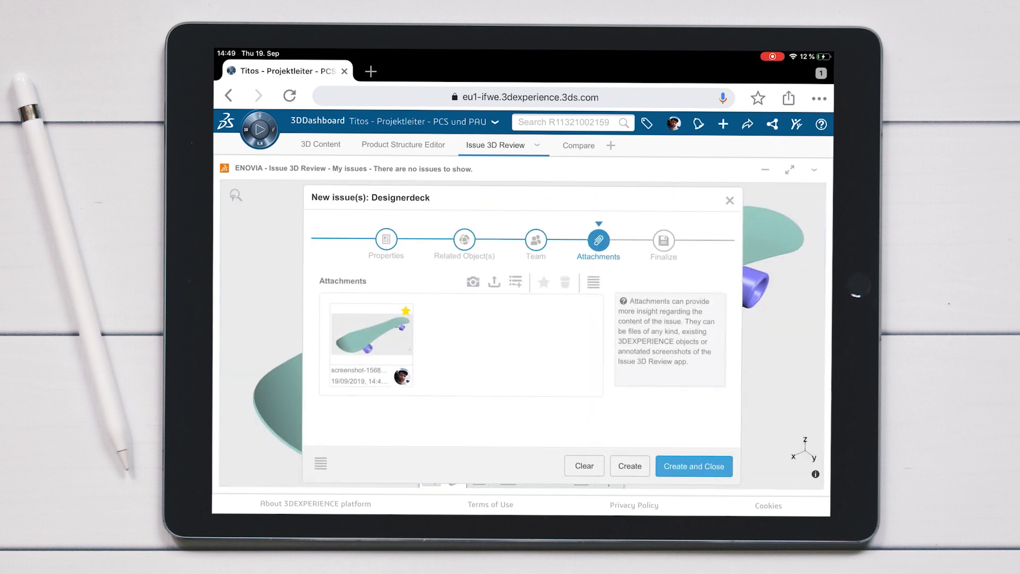
Step: Mark up a new skateboard screenshot with a red freehand triangle and rounded square on the deck
{"action": "left_click", "coordinate": [473, 281]}
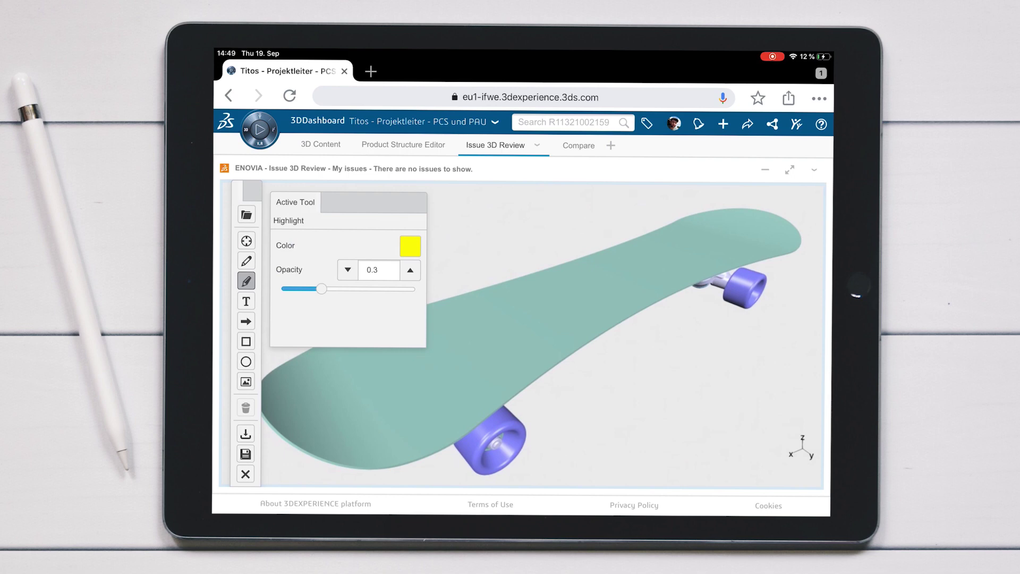
{"action": "left_click", "coordinate": [246, 261]}
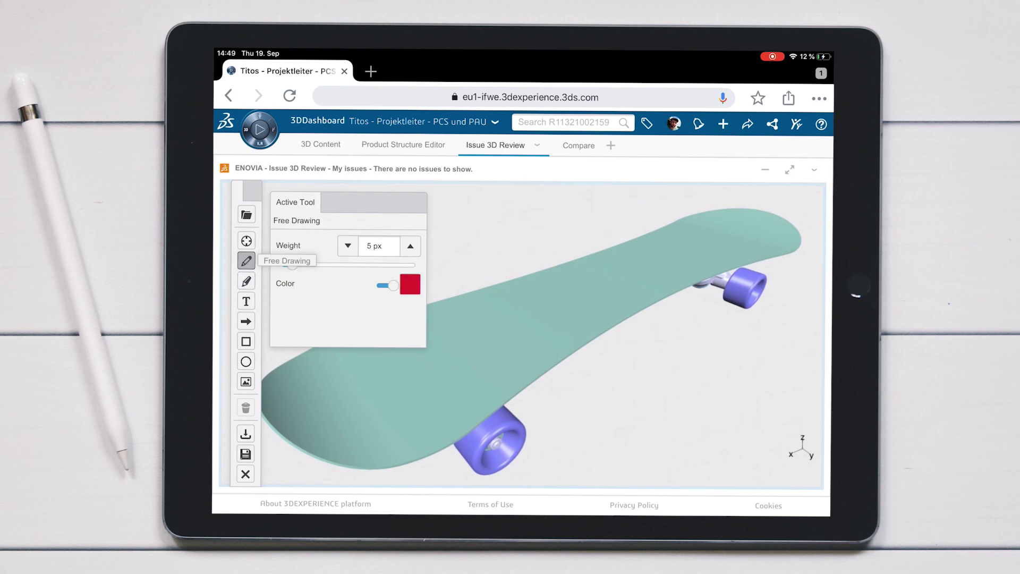
{"action": "left_click_drag", "start_coordinate": [375, 373], "coordinate": [387, 378]}
{"action": "left_click_drag", "start_coordinate": [474, 321], "coordinate": [475, 317]}
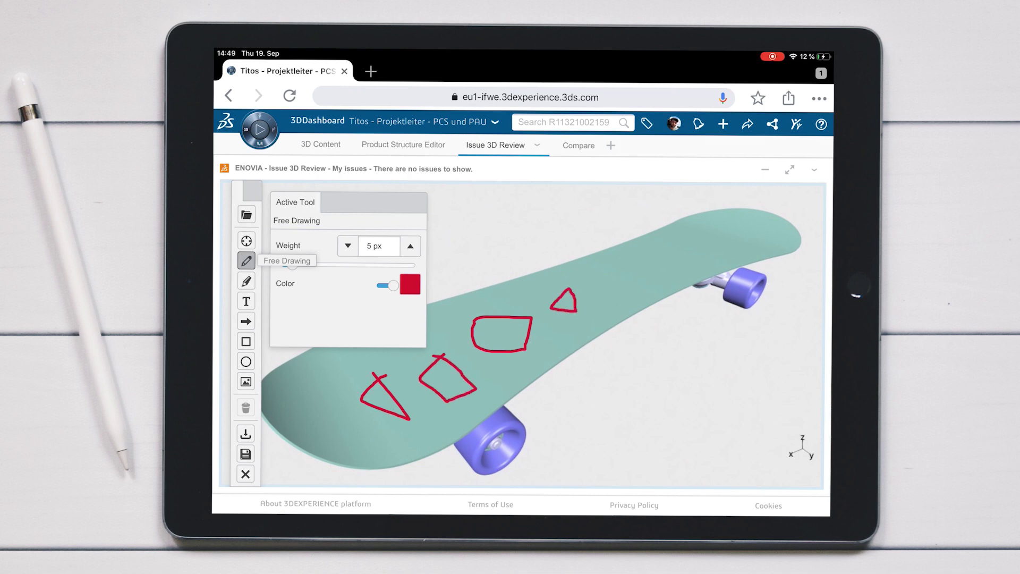
Step: Create the Designerdeck issue with both screenshots attached
{"action": "left_click", "coordinate": [246, 453]}
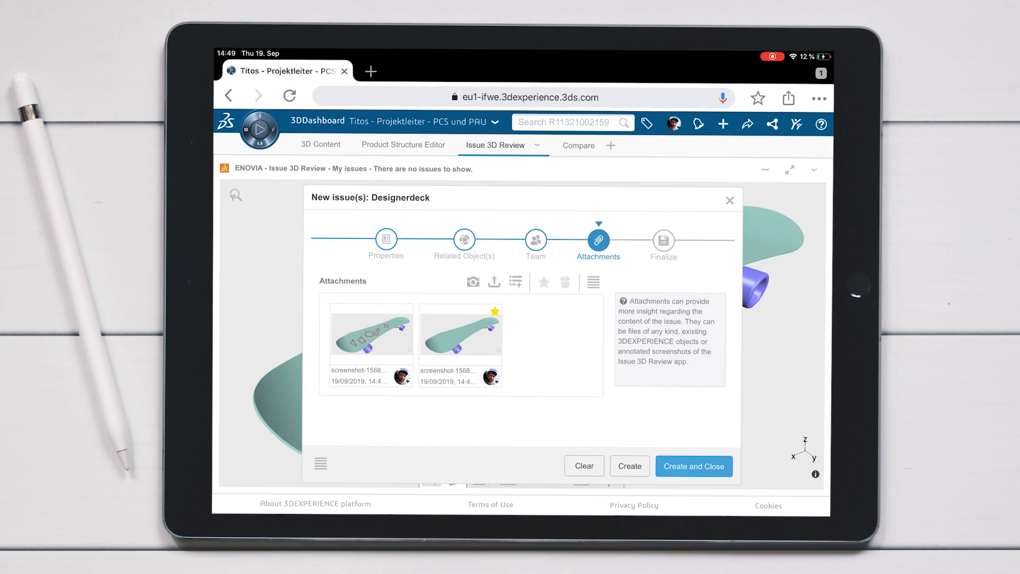
{"action": "left_click", "coordinate": [663, 240]}
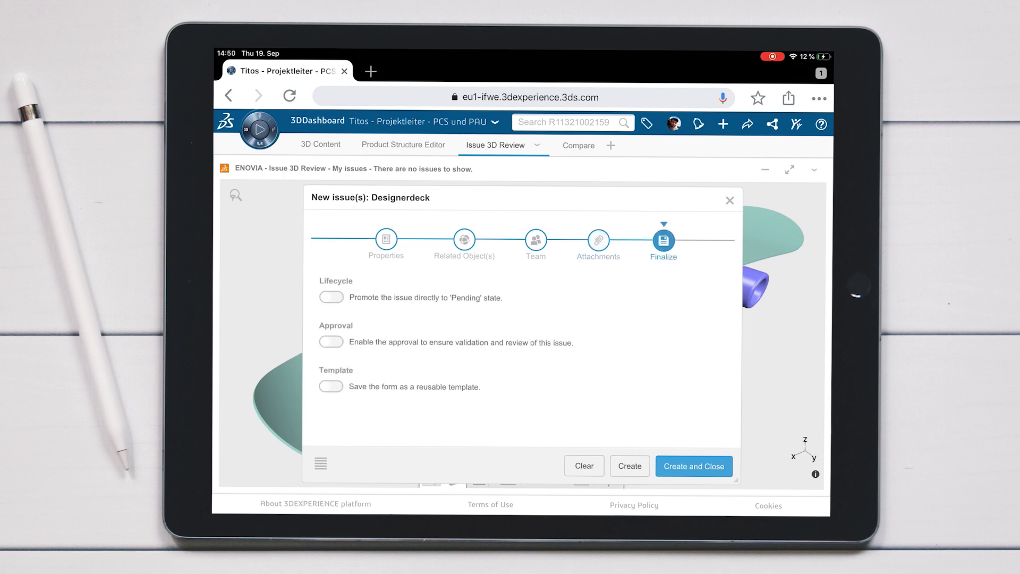
{"action": "left_click", "coordinate": [694, 466]}
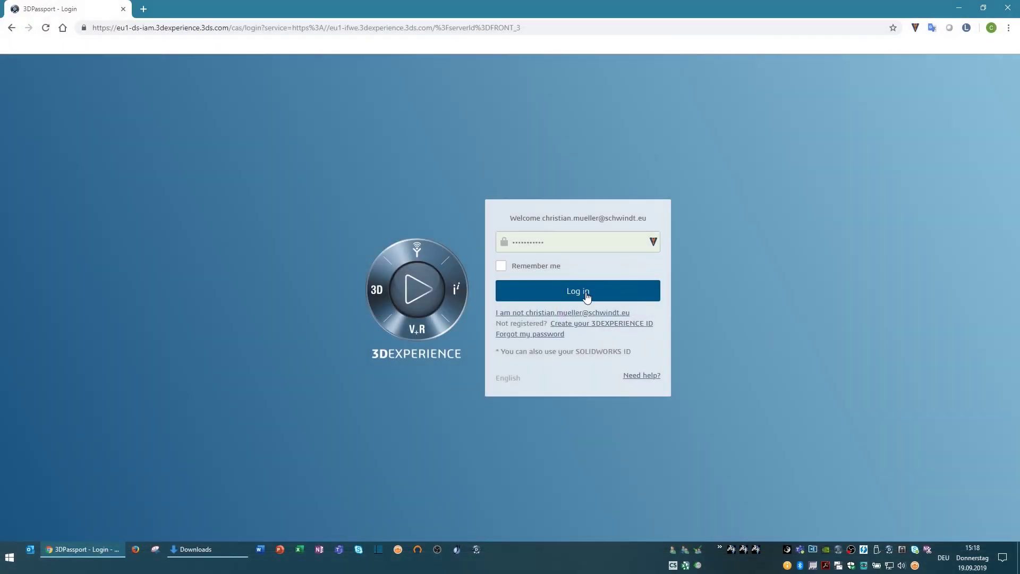
Step: Log in to 3DPassport with the account password to reopen the dashboard
{"action": "left_click", "coordinate": [587, 296]}
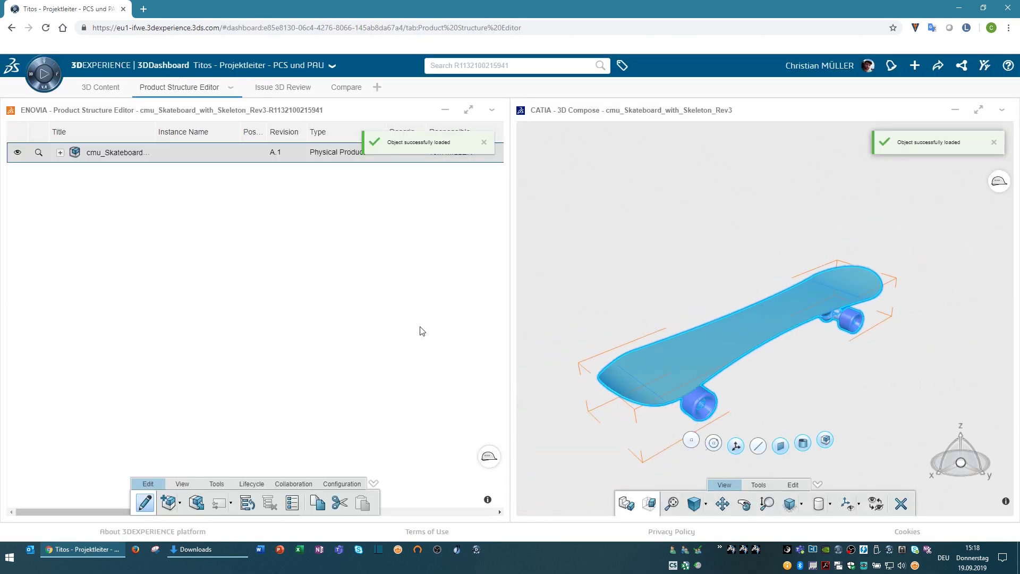
Step: Expand the cmu_Skateboard product tree to list its parts and sub-assemblies
{"action": "left_click", "coordinate": [670, 261]}
{"action": "mouse_move", "coordinate": [658, 300]}
{"action": "middle_mouse_down"}
{"action": "mouse_move", "coordinate": [708, 254]}
{"action": "mouse_move", "coordinate": [663, 248]}
{"action": "middle_mouse_up"}
{"action": "left_click", "coordinate": [60, 153]}
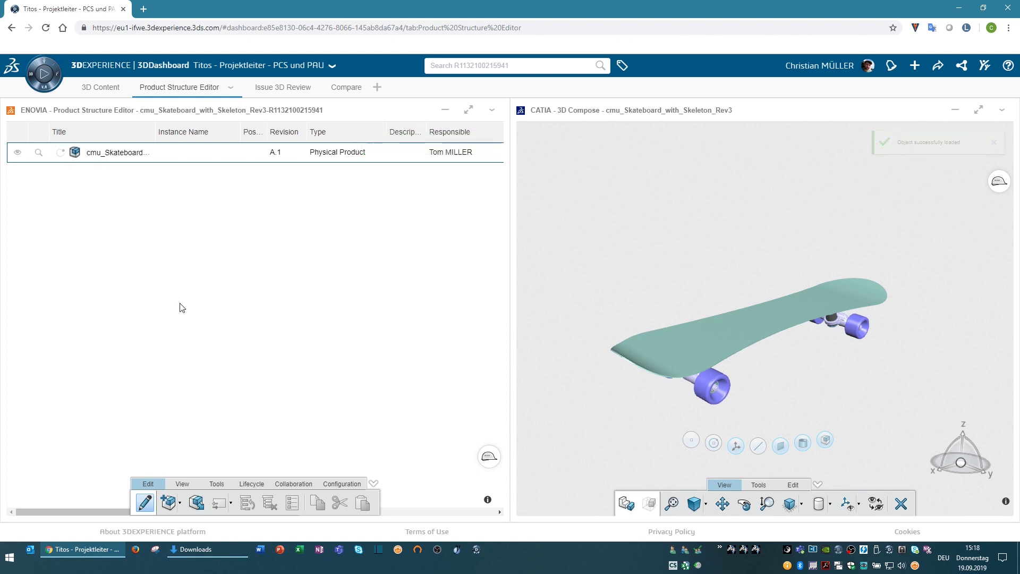
{"action": "left_click", "coordinate": [119, 156]}
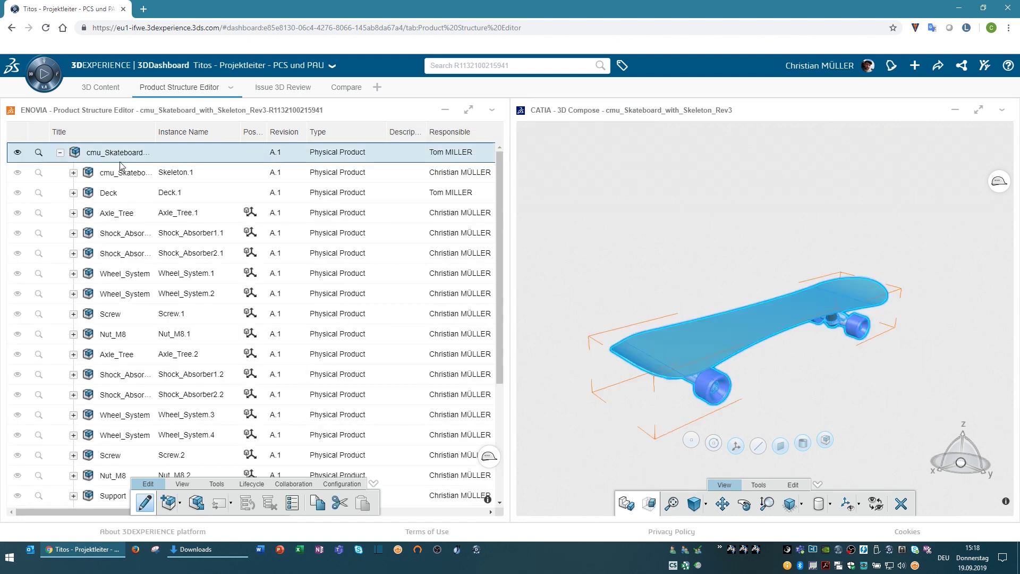
{"action": "left_click", "coordinate": [187, 487]}
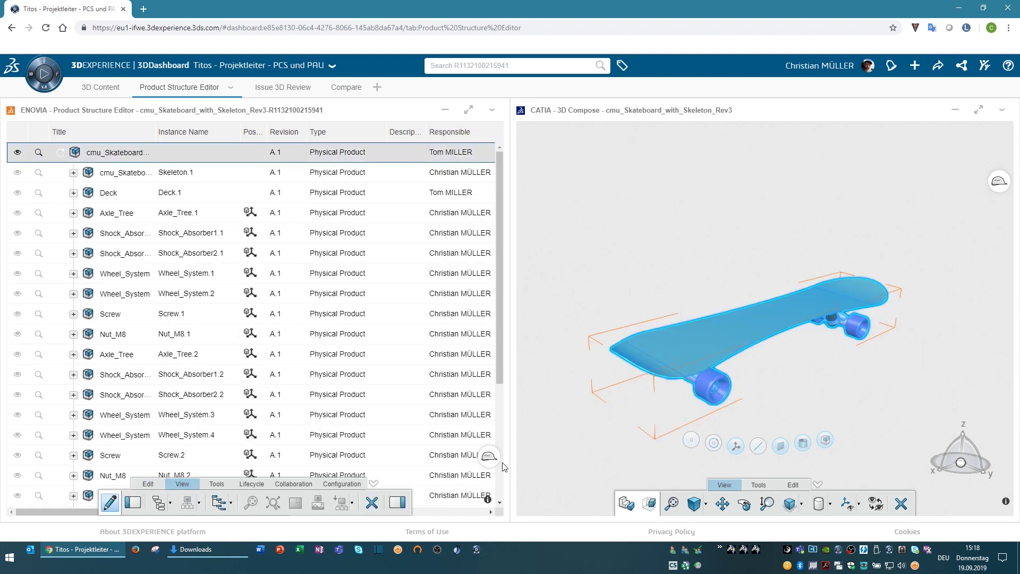
{"action": "left_click", "coordinate": [582, 252]}
Step: Colour the parts by Maturity State to review them, then close the 6WTags panel
{"action": "left_click", "coordinate": [621, 66]}
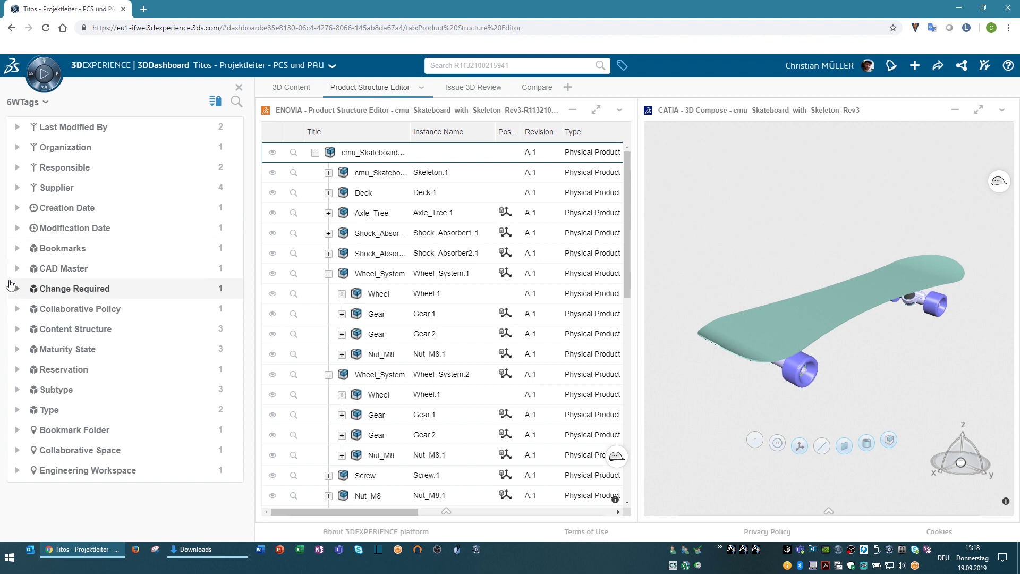
{"action": "left_click", "coordinate": [18, 349]}
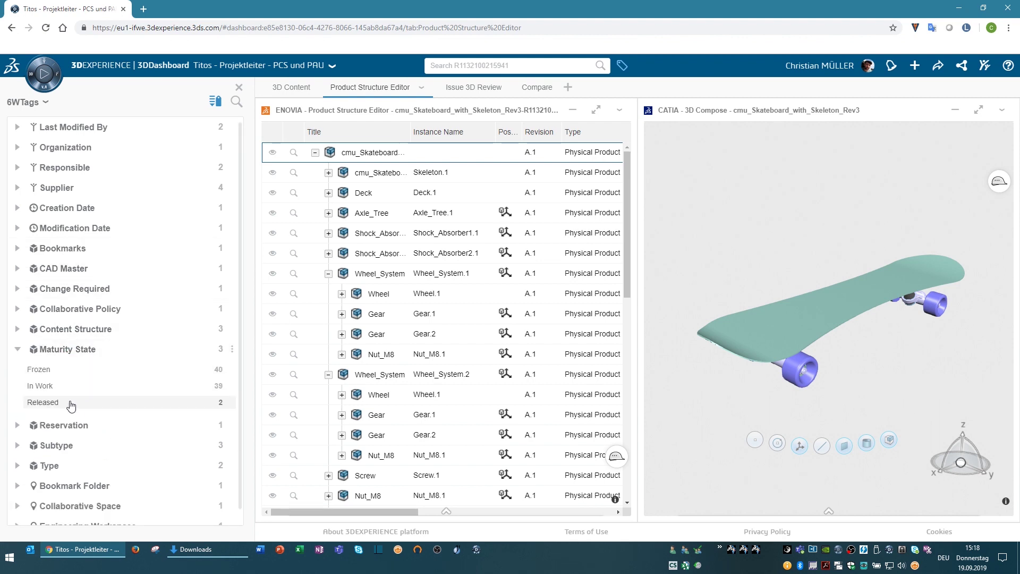
{"action": "left_click", "coordinate": [232, 349]}
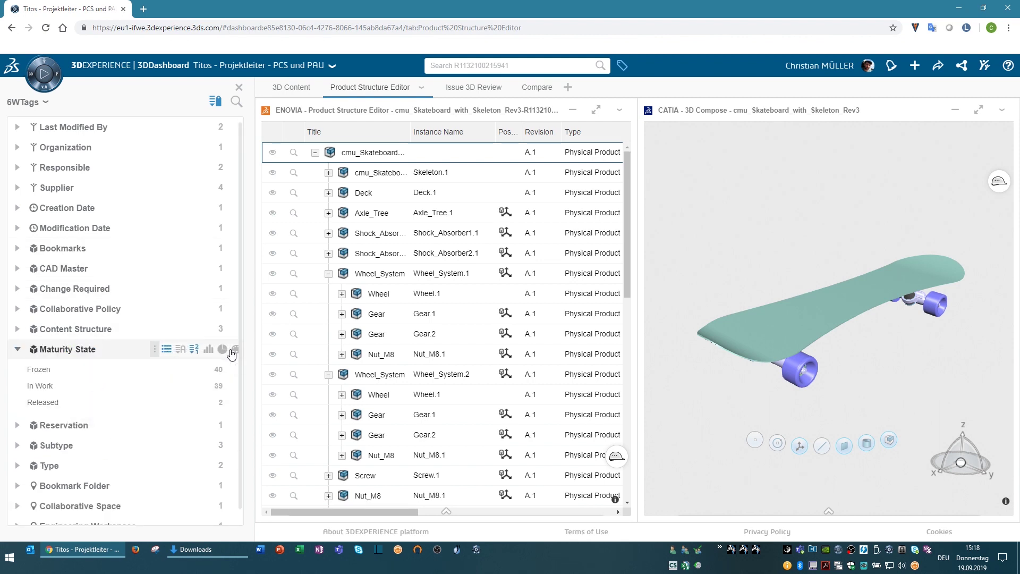
{"action": "left_click", "coordinate": [234, 349]}
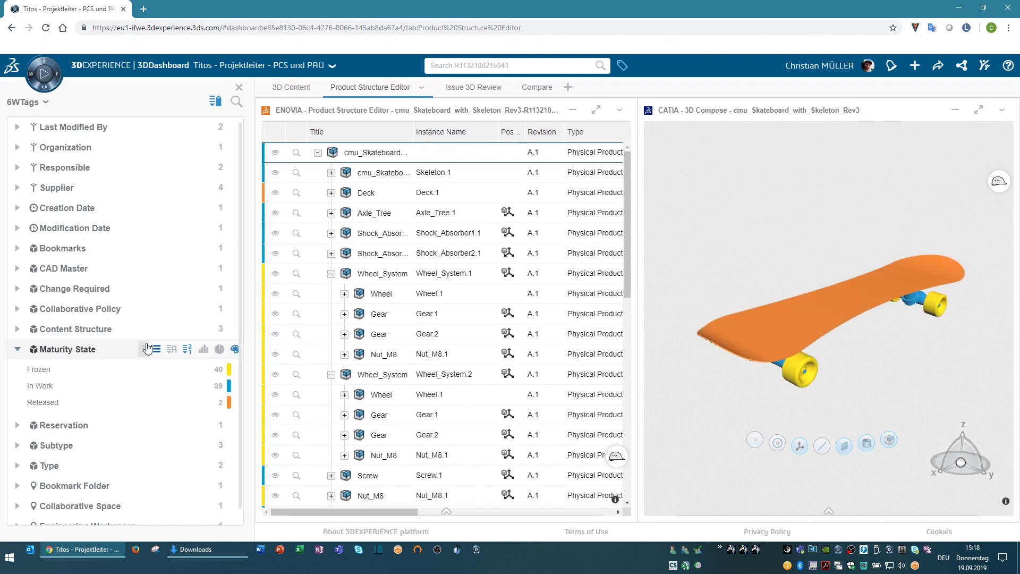
{"action": "mouse_move", "coordinate": [919, 355]}
{"action": "left_mouse_down"}
{"action": "mouse_move", "coordinate": [926, 307]}
{"action": "mouse_move", "coordinate": [874, 278]}
{"action": "mouse_move", "coordinate": [897, 229]}
{"action": "mouse_move", "coordinate": [915, 381]}
{"action": "mouse_move", "coordinate": [882, 351]}
{"action": "mouse_move", "coordinate": [903, 353]}
{"action": "mouse_move", "coordinate": [881, 339]}
{"action": "mouse_move", "coordinate": [822, 232]}
{"action": "mouse_move", "coordinate": [818, 259]}
{"action": "mouse_move", "coordinate": [920, 342]}
{"action": "mouse_move", "coordinate": [877, 348]}
{"action": "mouse_move", "coordinate": [883, 351]}
{"action": "left_mouse_up"}
{"action": "left_click", "coordinate": [239, 87]}
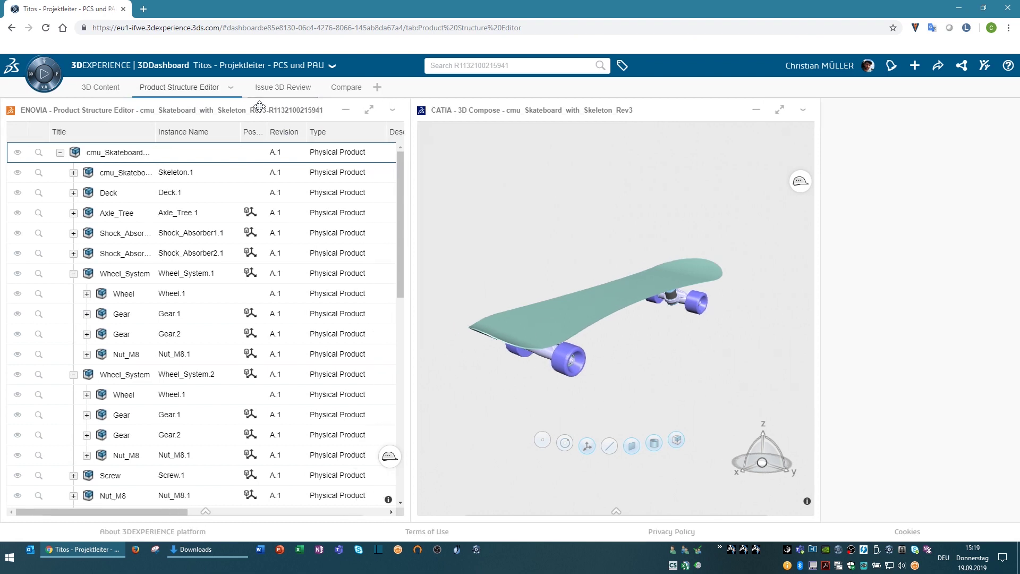
Step: Revise the Deck part with Lifecycle New Revision, getting a 'Revise successful' notification
{"action": "left_click", "coordinate": [181, 196]}
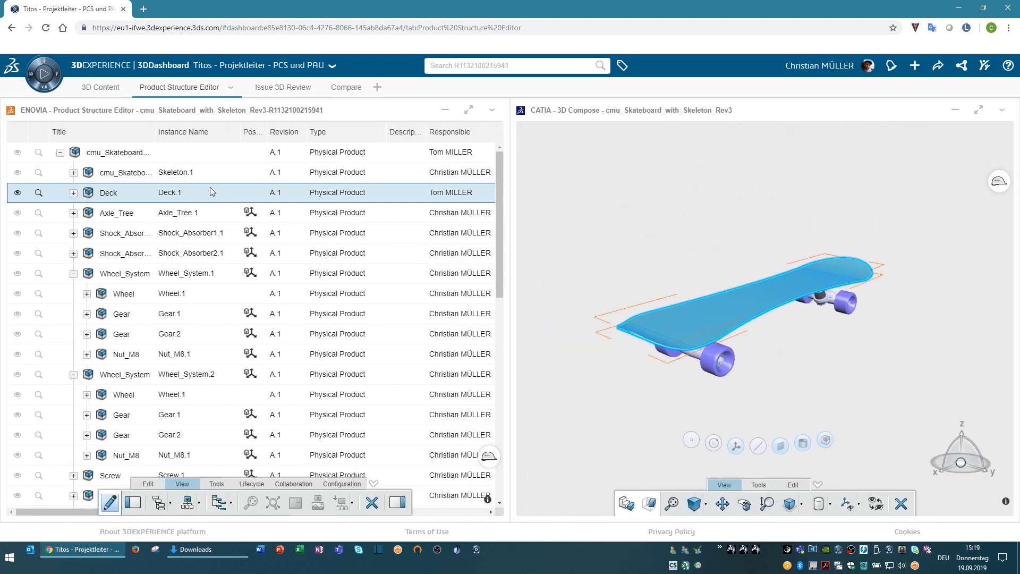
{"action": "left_click", "coordinate": [258, 484]}
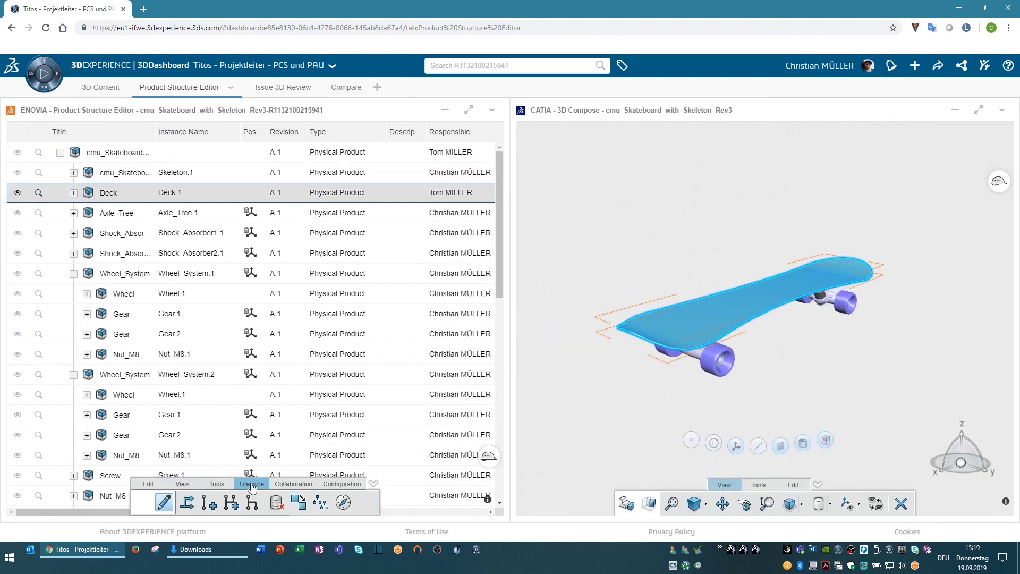
{"action": "left_click", "coordinate": [214, 504]}
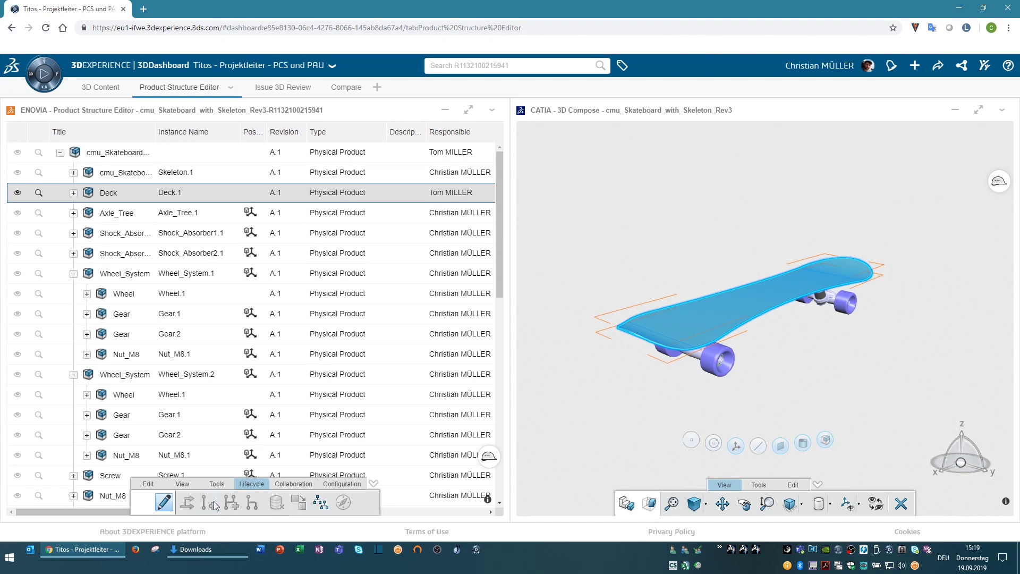
{"action": "left_click", "coordinate": [318, 360]}
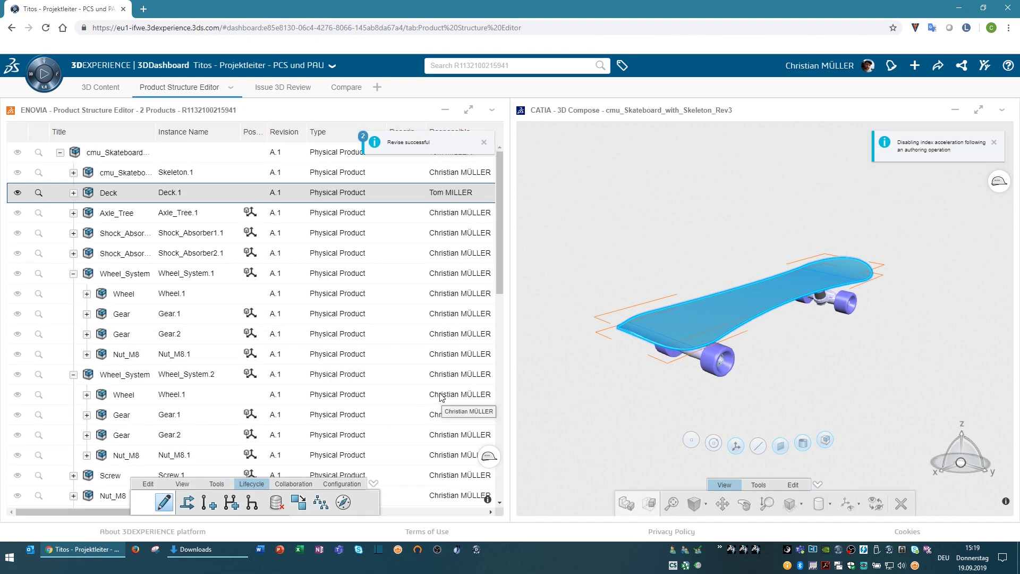
Step: Maximize the Product Structure Editor and select the Deck A.1 row
{"action": "left_click", "coordinate": [468, 110]}
{"action": "scroll", "coordinate": [508, 308], "scroll_direction": "down", "scroll_amount": 5}
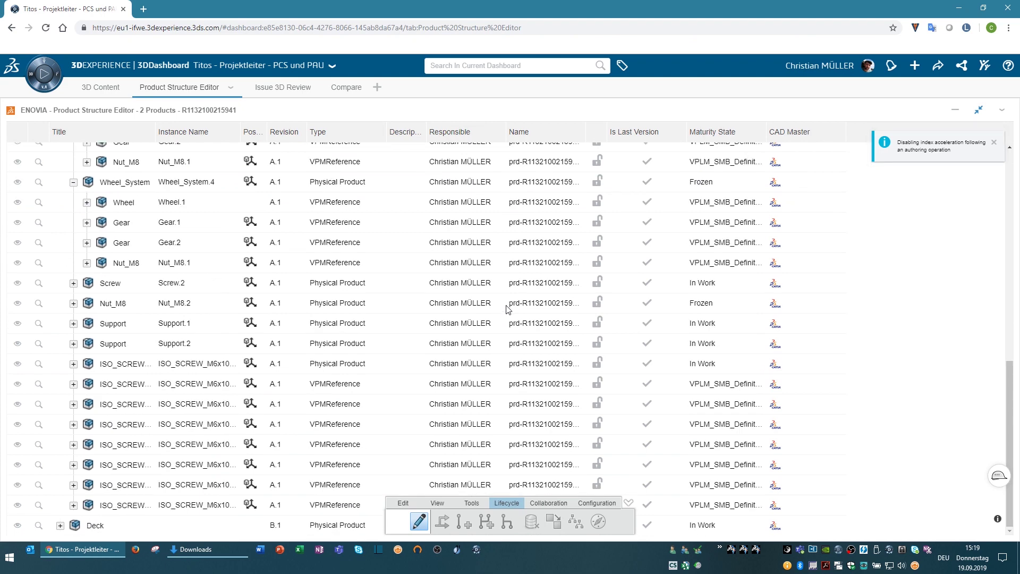
{"action": "left_click", "coordinate": [631, 502]}
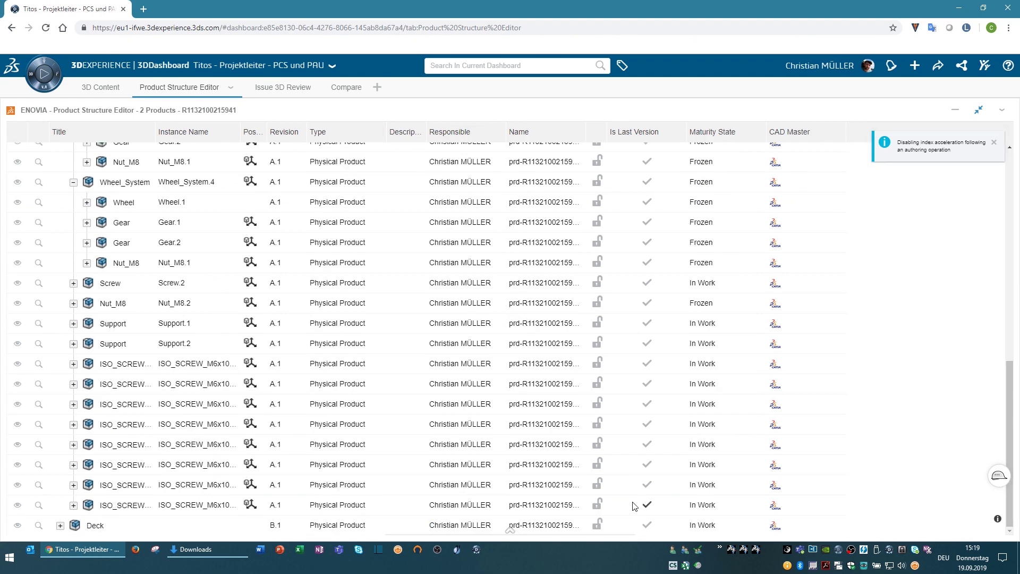
{"action": "left_click", "coordinate": [252, 528]}
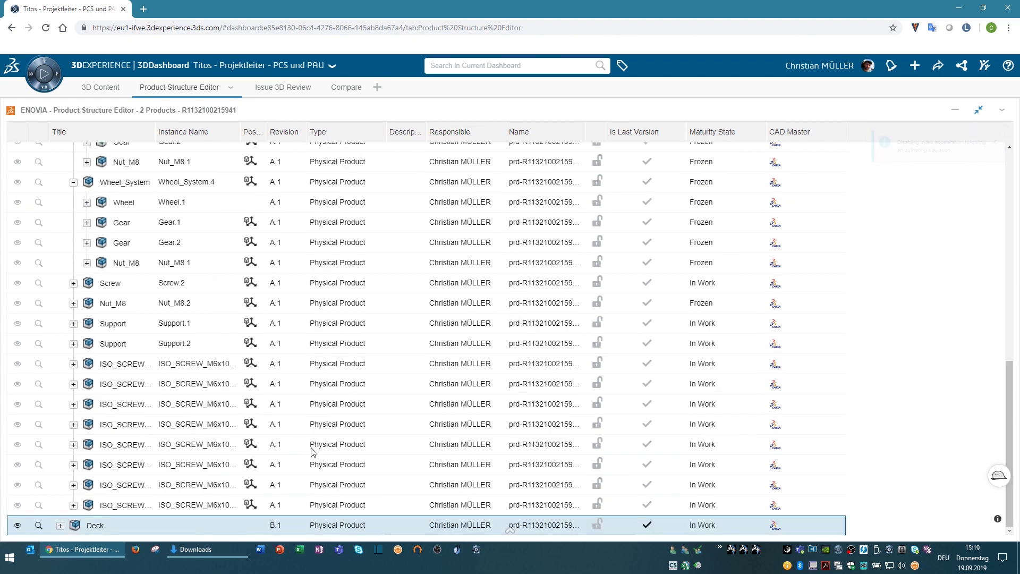
{"action": "scroll", "coordinate": [317, 408], "scroll_direction": "up", "scroll_amount": 5}
{"action": "scroll", "coordinate": [313, 398], "scroll_direction": "up", "scroll_amount": 5}
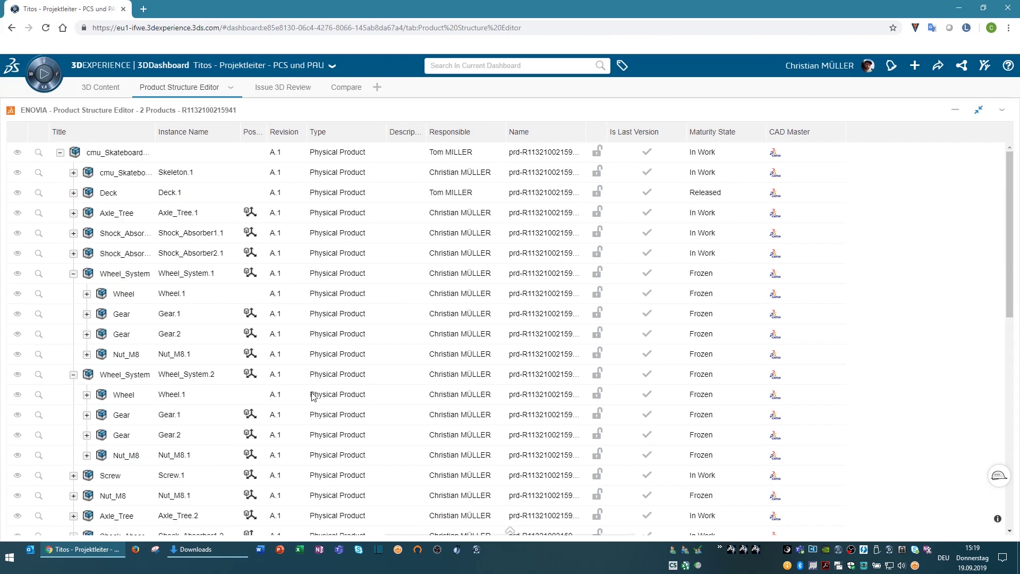
{"action": "left_click", "coordinate": [144, 199]}
Step: Replace Deck A.1 with its latest revision, Deck B.1
{"action": "left_click", "coordinate": [510, 532]}
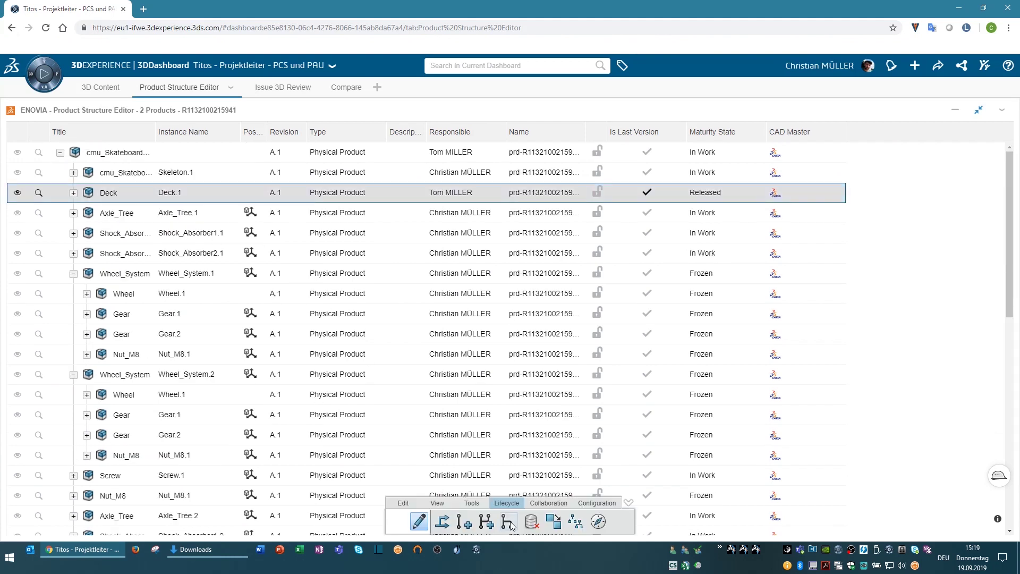
{"action": "left_click", "coordinate": [406, 503]}
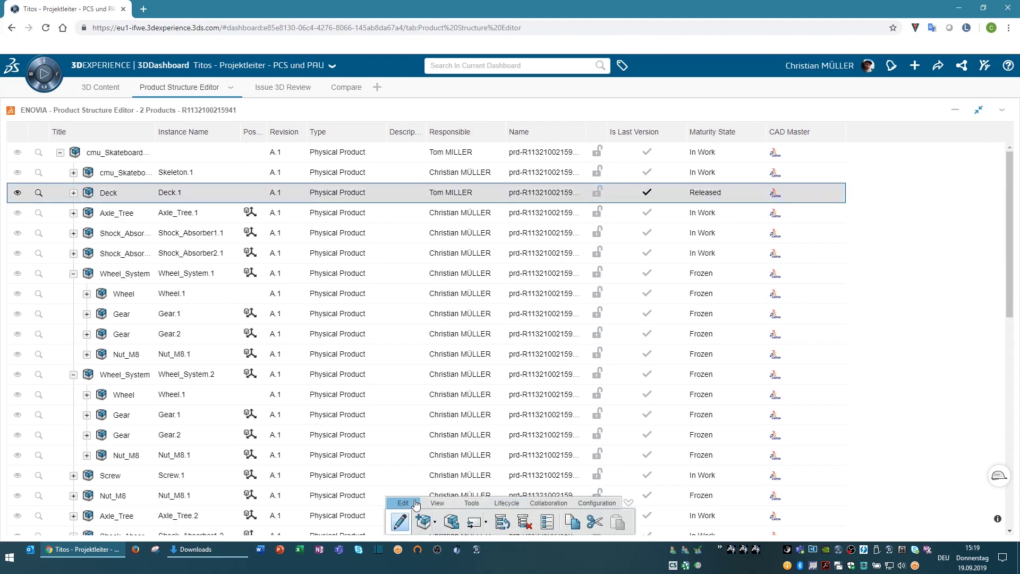
{"action": "left_click", "coordinate": [487, 523]}
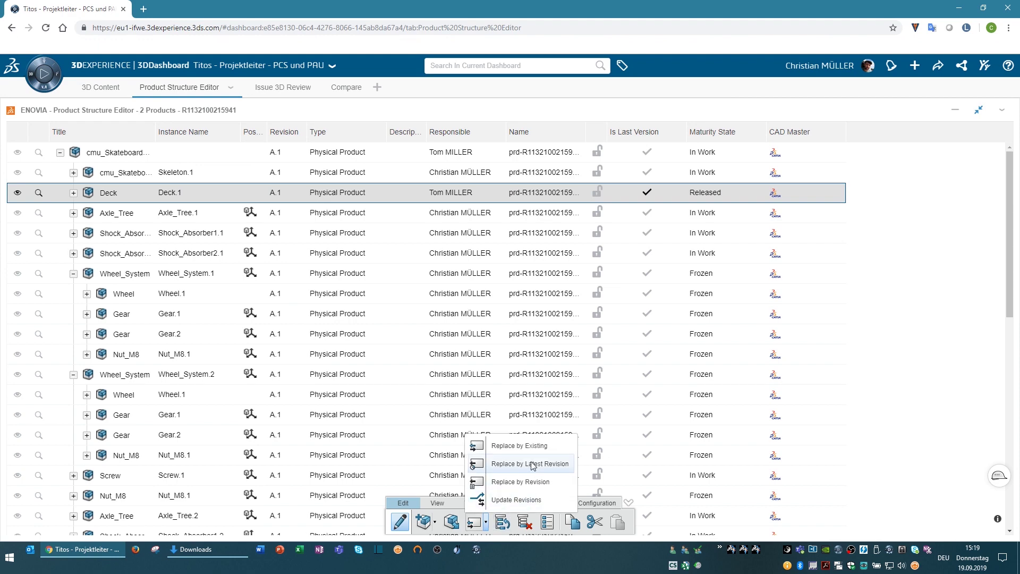
{"action": "left_click", "coordinate": [533, 465]}
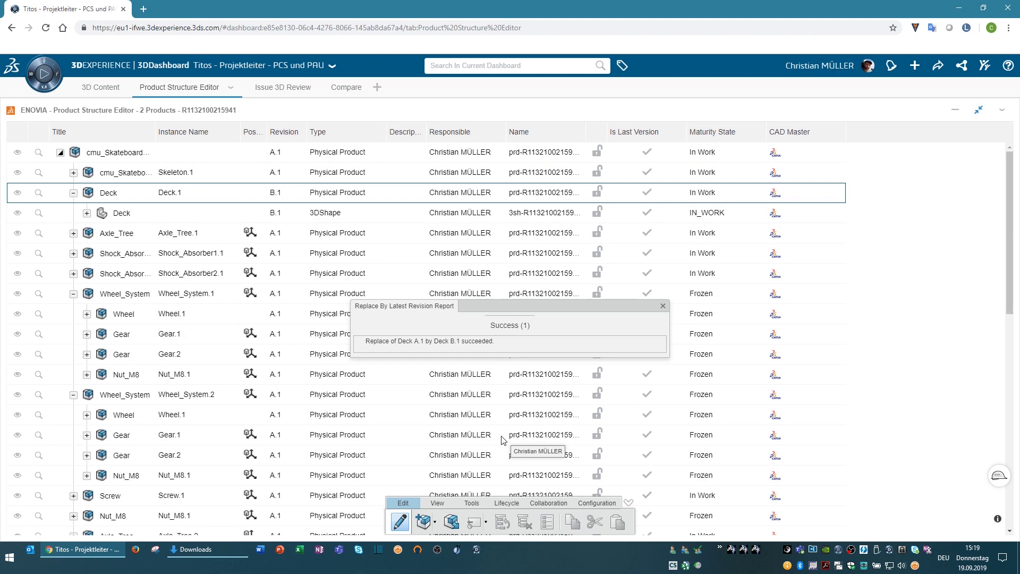
{"action": "left_click", "coordinate": [662, 307]}
Step: Collapse the Deck row and restore the side-by-side editor and 3D view
{"action": "scroll", "coordinate": [393, 275], "scroll_direction": "down", "scroll_amount": 5}
{"action": "scroll", "coordinate": [394, 276], "scroll_direction": "down", "scroll_amount": 2}
{"action": "scroll", "coordinate": [393, 275], "scroll_direction": "up", "scroll_amount": 7}
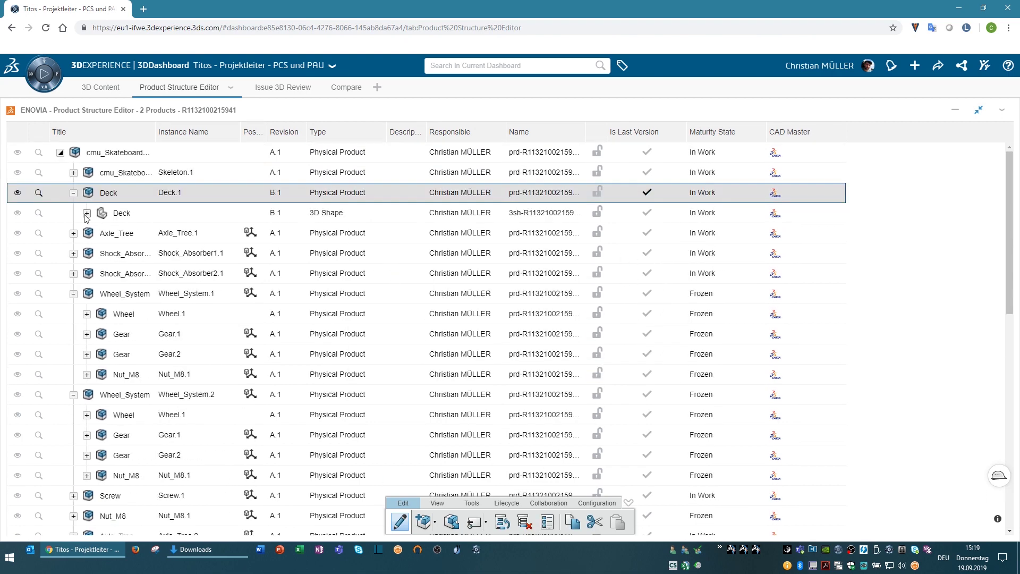
{"action": "left_click", "coordinate": [74, 194]}
{"action": "left_click", "coordinate": [977, 110]}
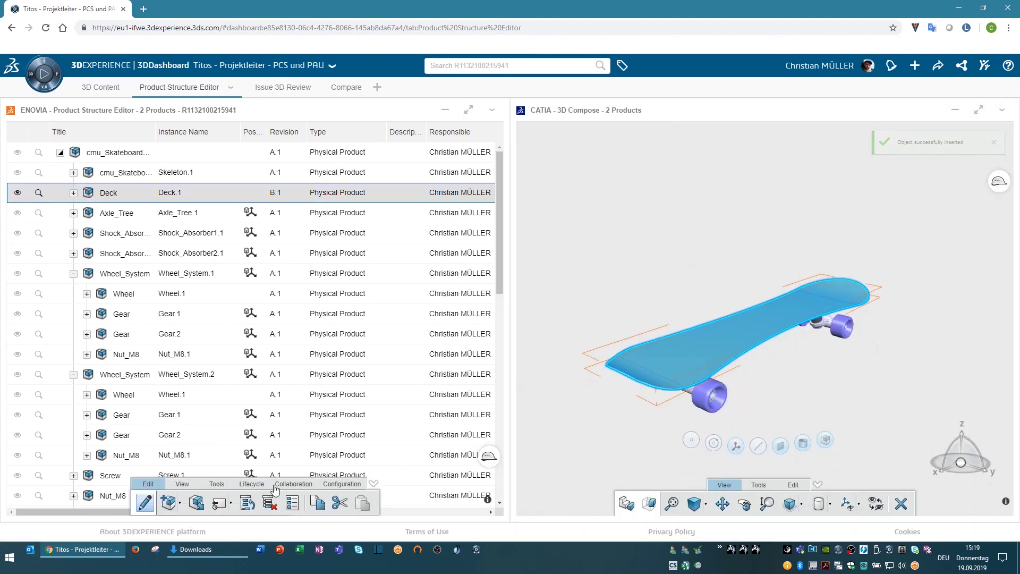
{"action": "left_click", "coordinate": [182, 483]}
Step: Clear the skateboard from both widgets and add a new dashboard tab named Issues
{"action": "left_click", "coordinate": [374, 503]}
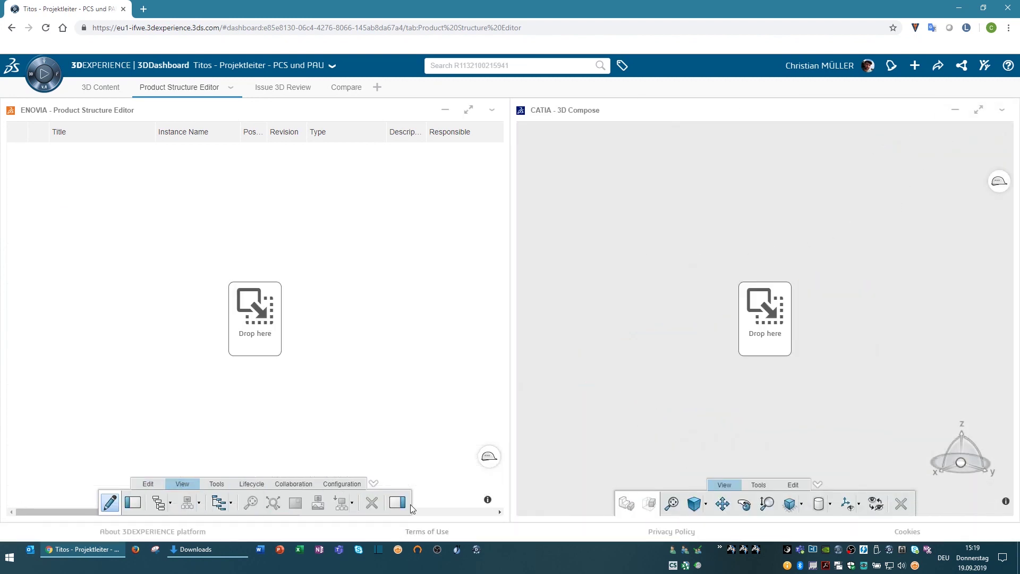
{"action": "left_click", "coordinate": [377, 86]}
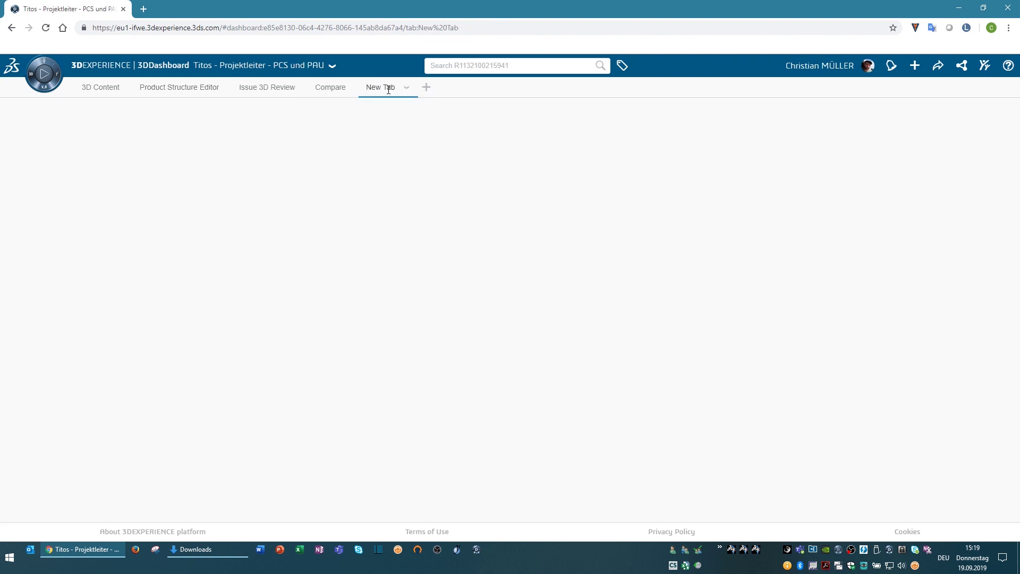
{"action": "key", "text": "BackSpace"}
{"action": "type", "text": "ues"}
{"action": "key", "text": "Return"}
Step: Place Issue Management on the Issues tab, fit it to full width, and select Designerdeck
{"action": "left_click", "coordinate": [60, 68]}
{"action": "scroll", "coordinate": [204, 333], "scroll_direction": "down", "scroll_amount": 2}
{"action": "scroll", "coordinate": [208, 340], "scroll_direction": "down", "scroll_amount": 1}
{"action": "scroll", "coordinate": [210, 345], "scroll_direction": "down", "scroll_amount": 1}
{"action": "scroll", "coordinate": [213, 354], "scroll_direction": "down", "scroll_amount": 2}
{"action": "left_click_drag", "start_coordinate": [213, 354], "coordinate": [347, 201]}
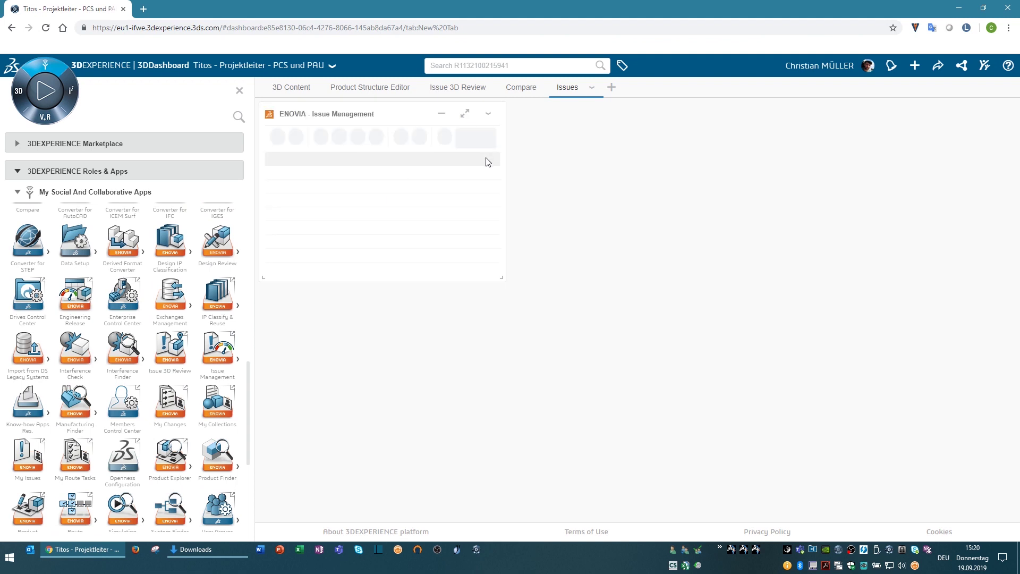
{"action": "left_click", "coordinate": [591, 87]}
{"action": "left_click", "coordinate": [608, 200]}
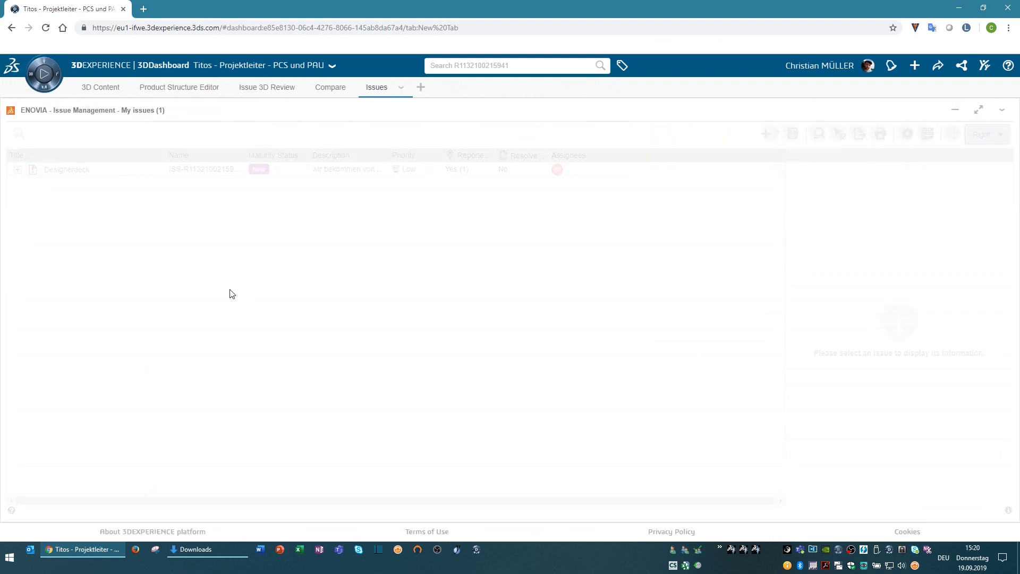
{"action": "left_click", "coordinate": [461, 173]}
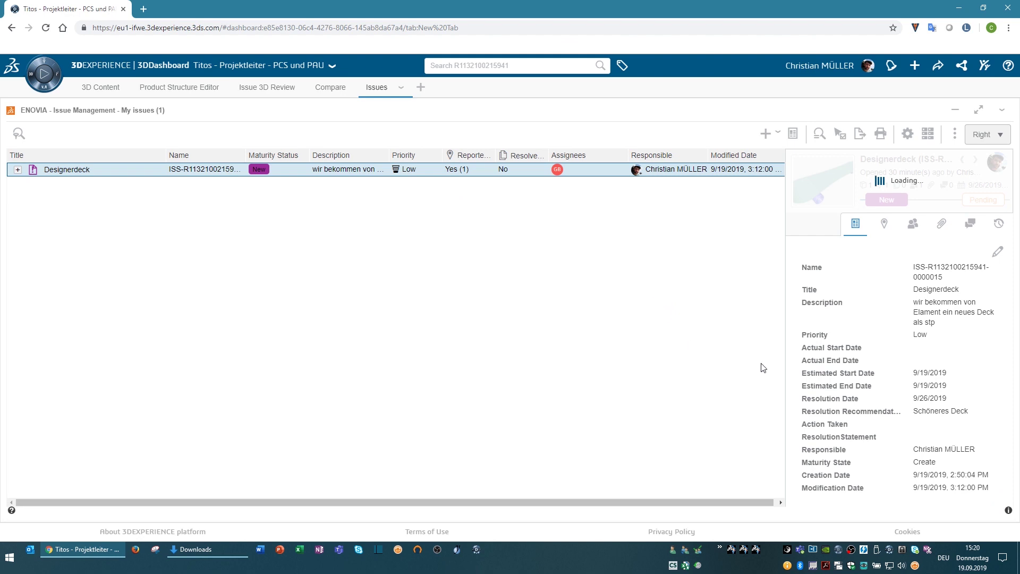
Step: Add the Deck product from 3DSearch to the Designerdeck issue's Resolved by section
{"action": "left_click", "coordinate": [885, 228]}
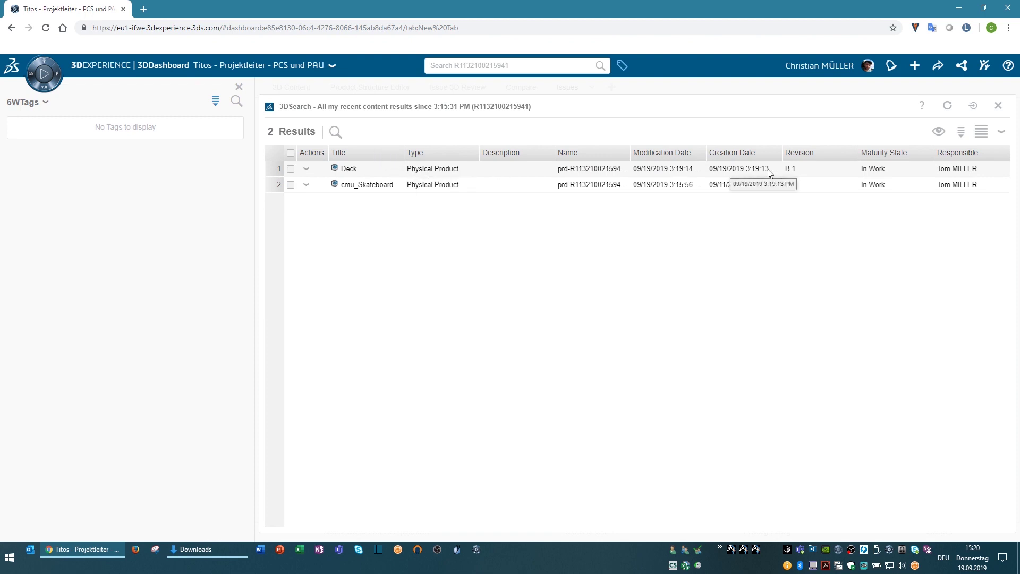
{"action": "left_click_drag", "start_coordinate": [409, 171], "coordinate": [753, 365]}
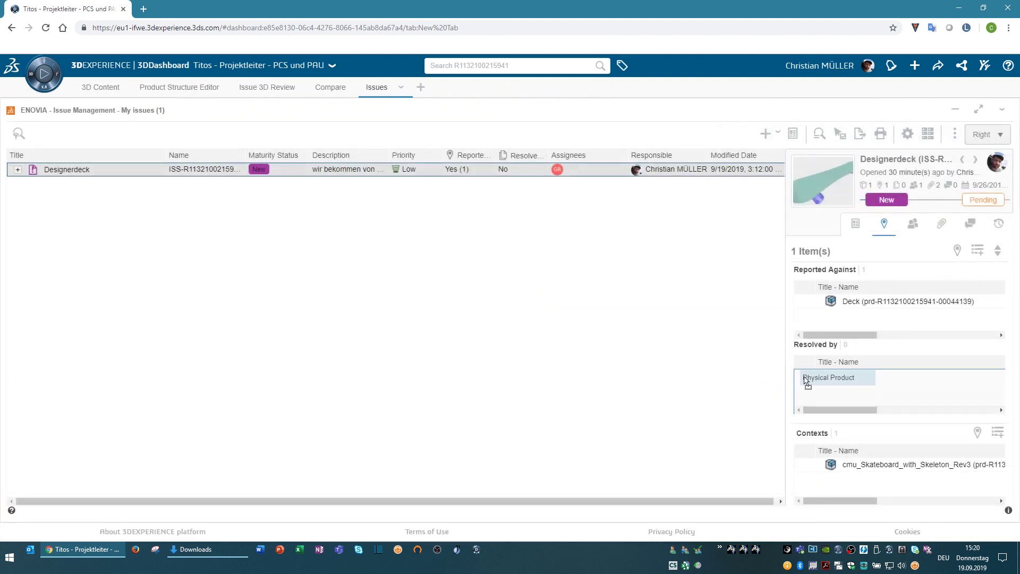
{"action": "left_click_drag", "start_coordinate": [753, 365], "coordinate": [867, 382]}
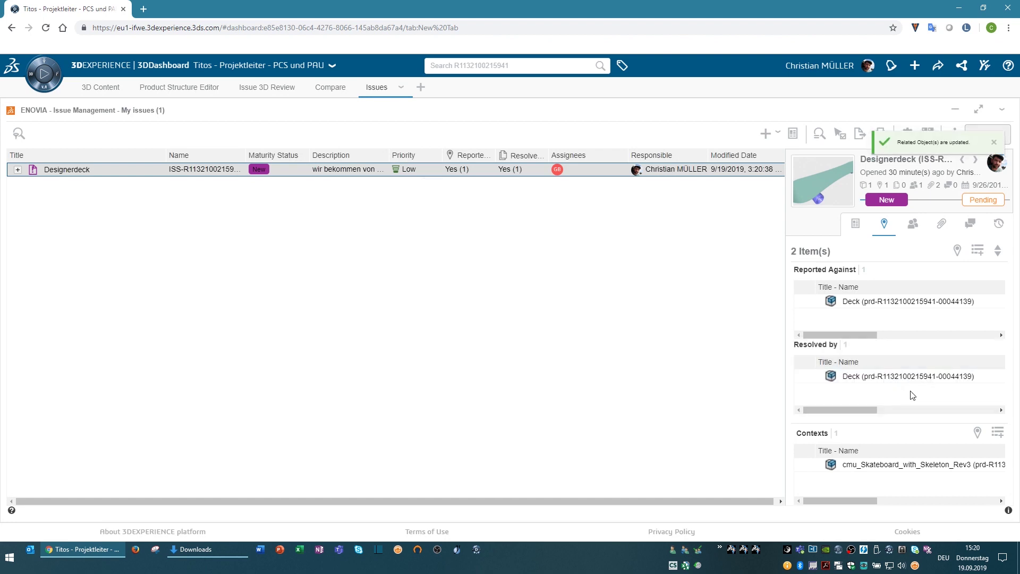
{"action": "left_click", "coordinate": [941, 225]}
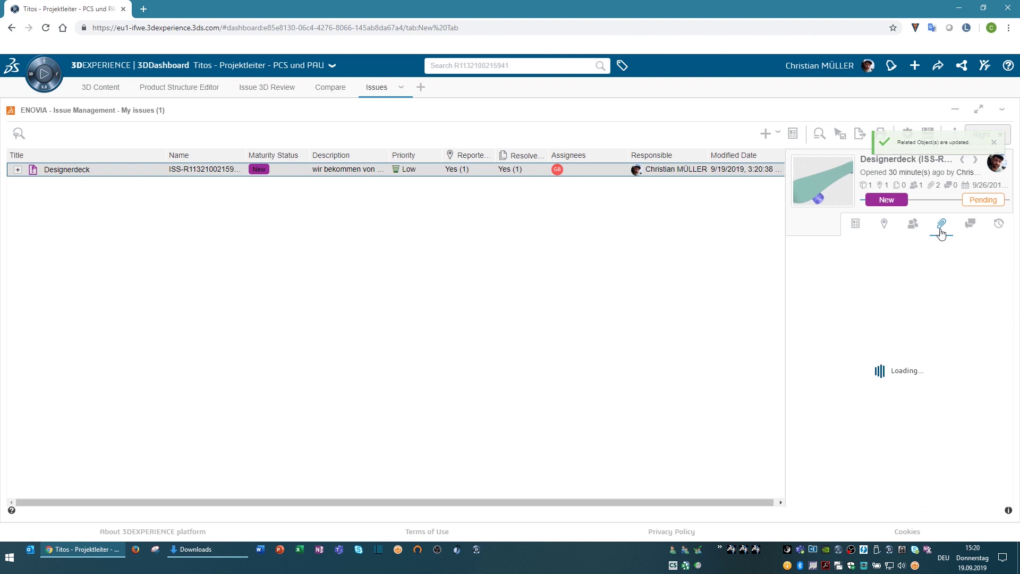
Step: Attach the Generative_Deck file from the downloads folder to the Designerdeck issue
{"action": "key", "text": "alt+Tab"}
{"action": "left_click_drag", "start_coordinate": [324, 195], "coordinate": [910, 407]}
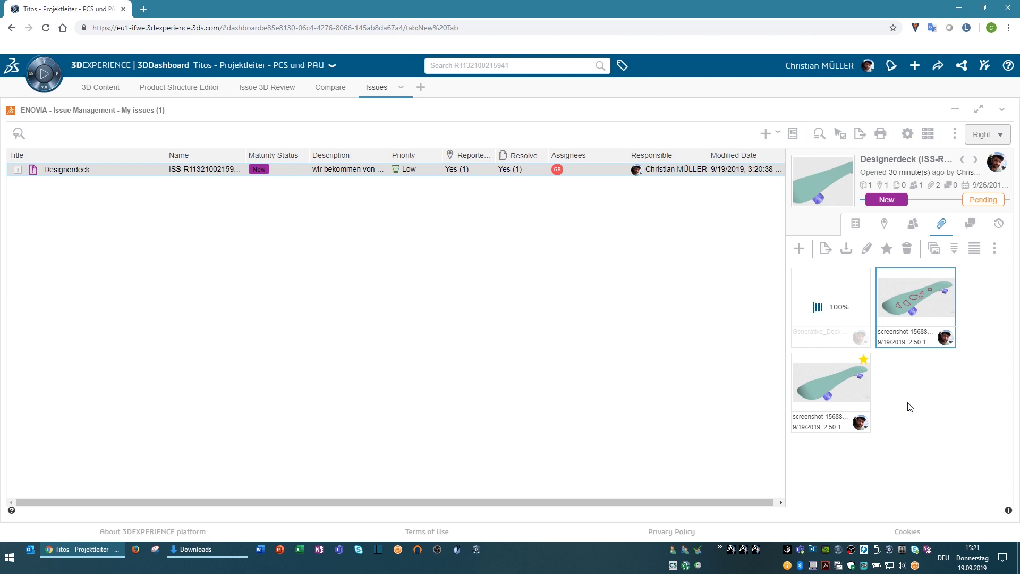
{"action": "left_click", "coordinate": [865, 223]}
Step: Save the issue's priority as High and show the issues as a status board
{"action": "left_click", "coordinate": [998, 253]}
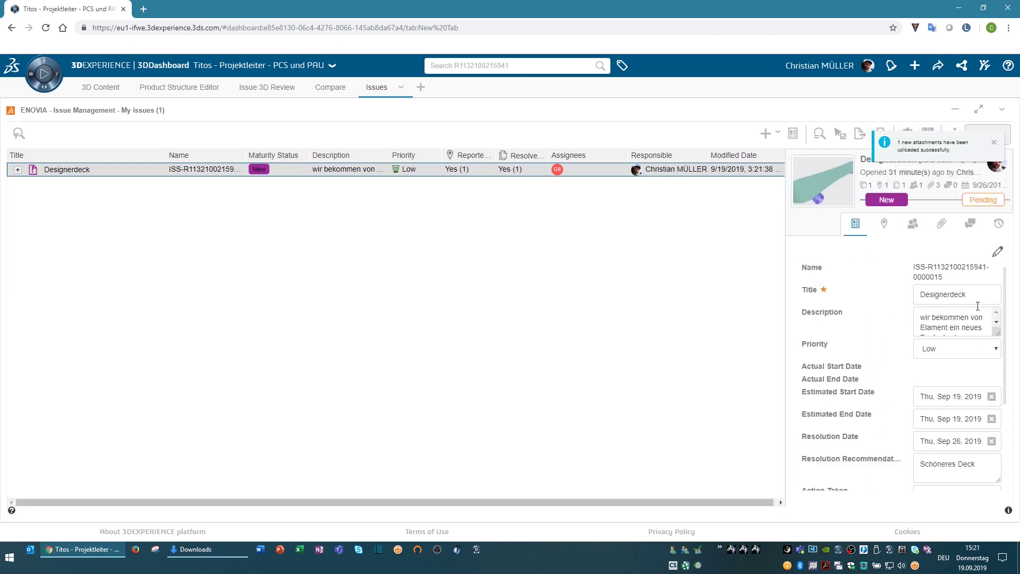
{"action": "left_click", "coordinate": [948, 355]}
{"action": "left_click", "coordinate": [953, 392]}
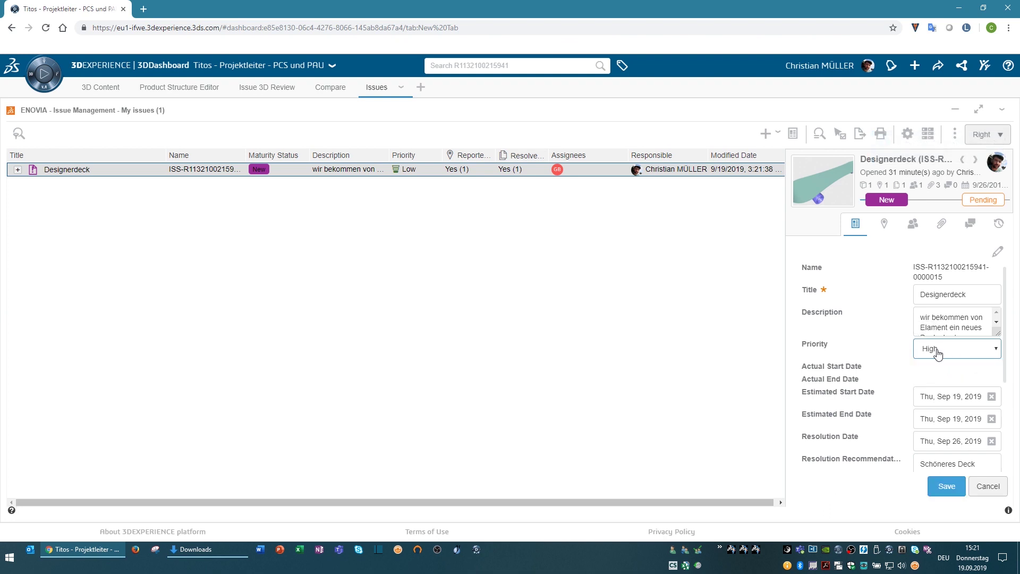
{"action": "left_click", "coordinate": [946, 487]}
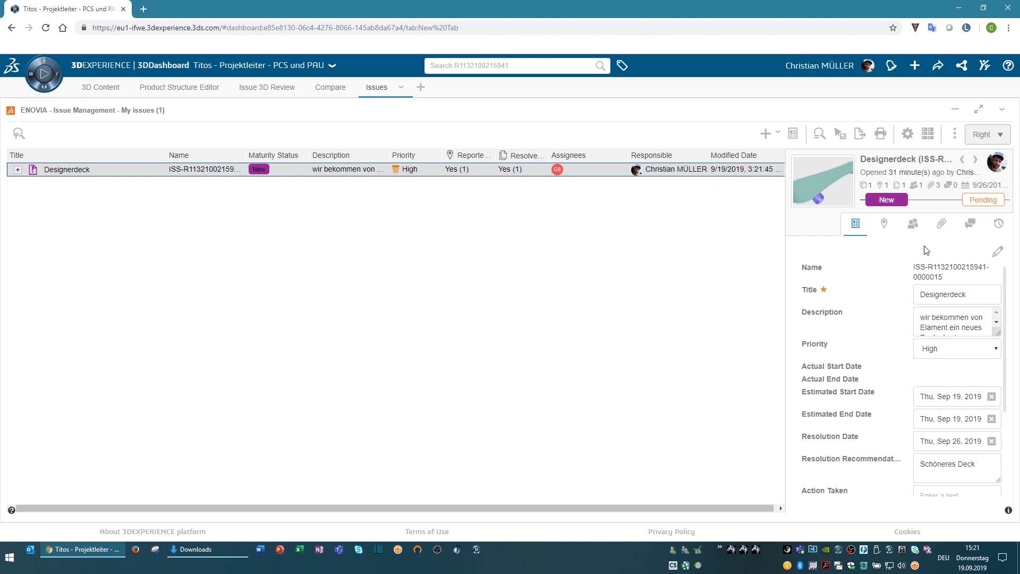
{"action": "left_click", "coordinate": [930, 135]}
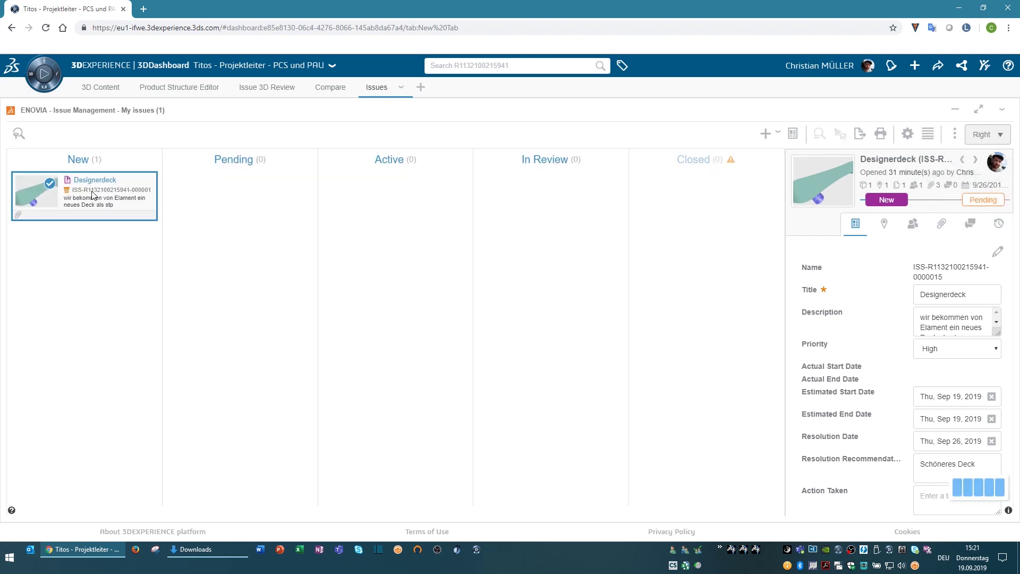
Step: Move the Designerdeck card from New to Pending, then on to Active
{"action": "left_click_drag", "start_coordinate": [91, 195], "coordinate": [229, 206]}
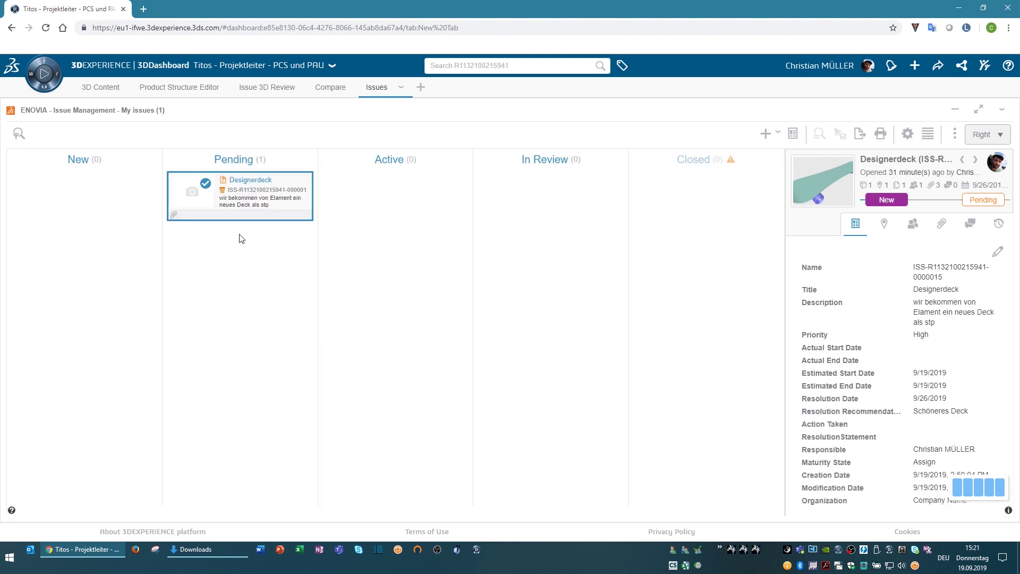
{"action": "left_click_drag", "start_coordinate": [229, 202], "coordinate": [388, 205]}
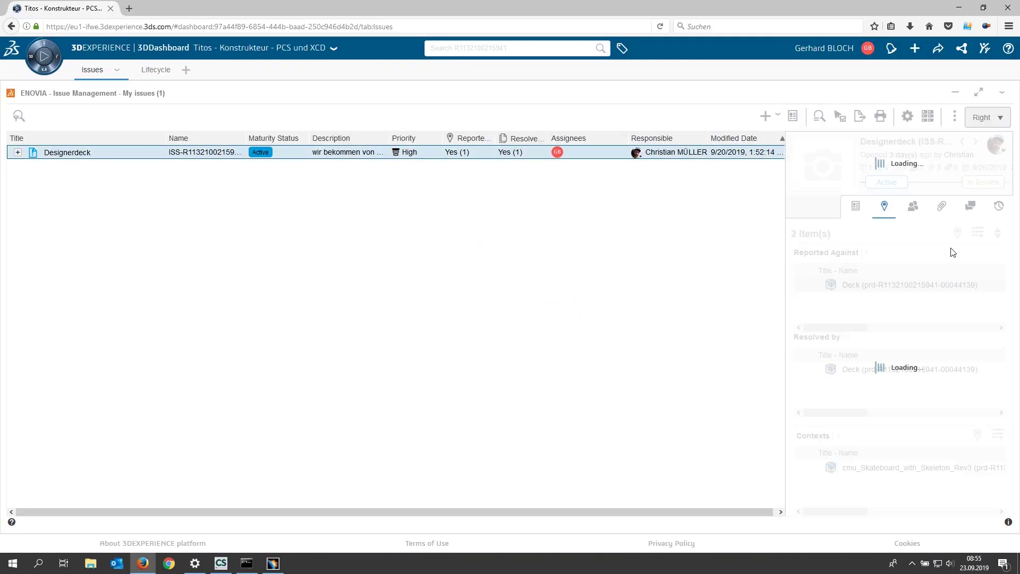
Step: Link the cmu_Skateboard_deck drawing, found via Deck's Relational Explorer, as Reported Against and Resolved by
{"action": "left_click", "coordinate": [860, 290]}
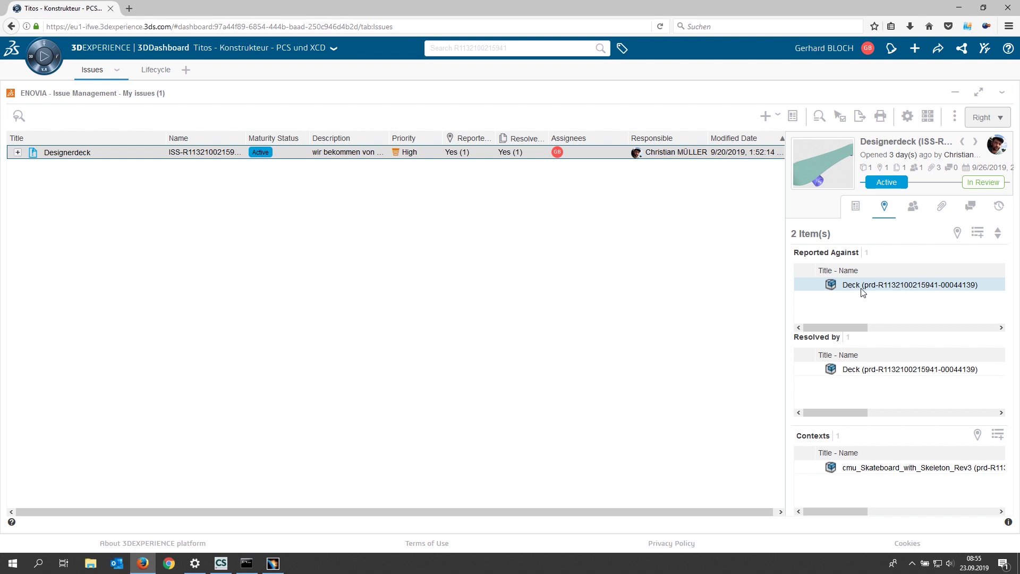
{"action": "right_click", "coordinate": [861, 289]}
{"action": "left_click", "coordinate": [893, 347]}
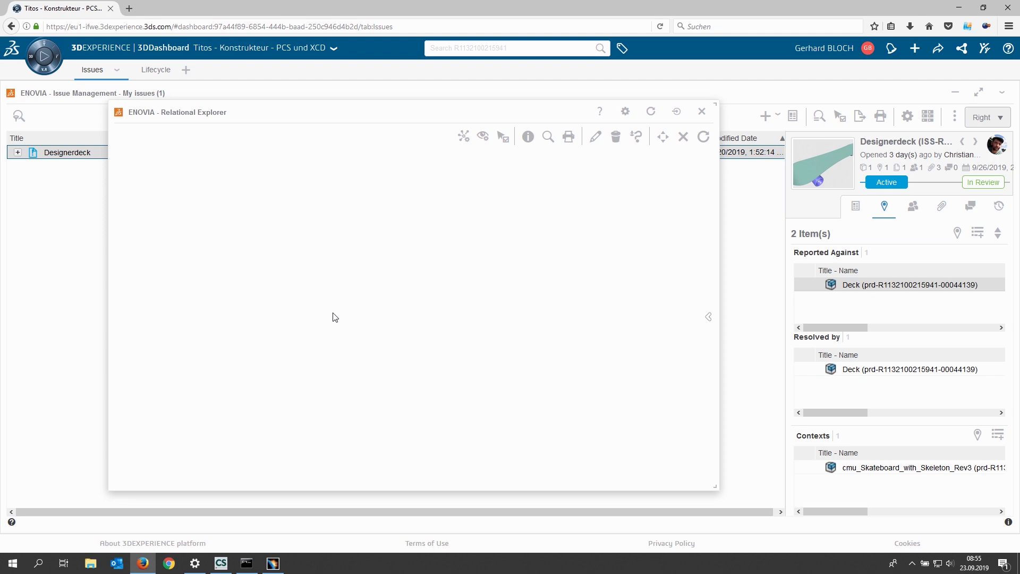
{"action": "left_click", "coordinate": [260, 363]}
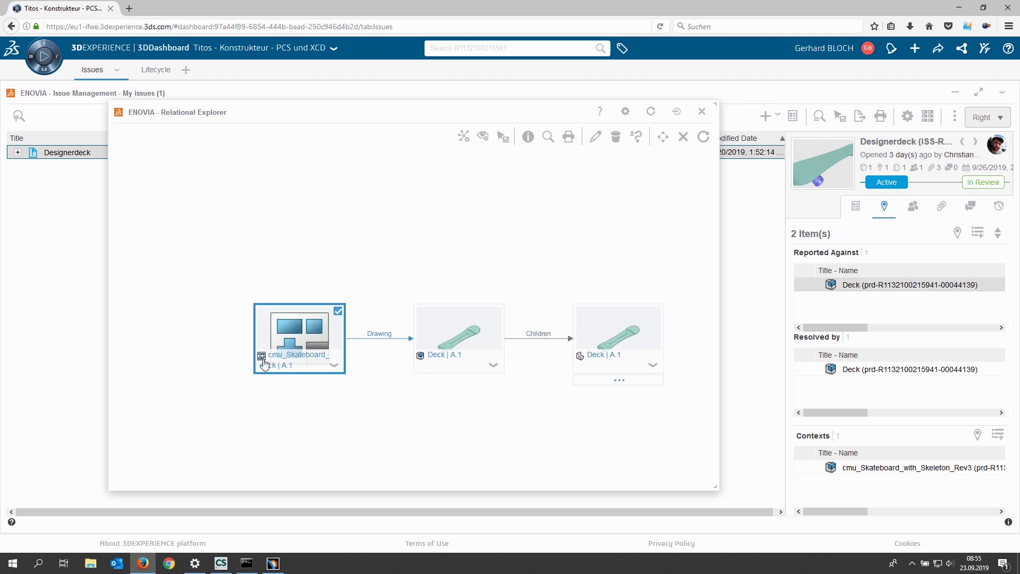
{"action": "key", "text": "Escape"}
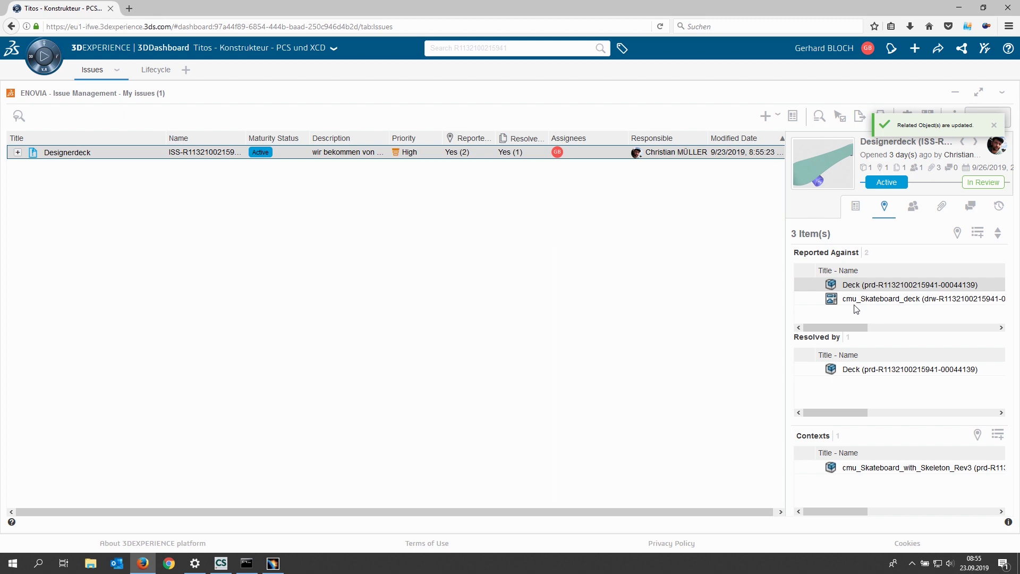
{"action": "left_click_drag", "start_coordinate": [886, 302], "coordinate": [889, 388]}
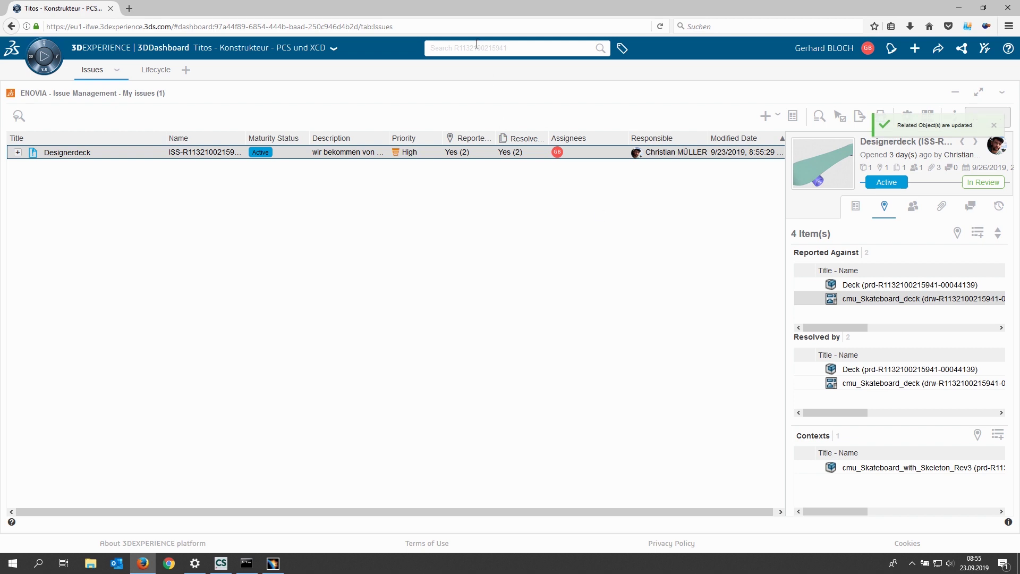
{"action": "left_click", "coordinate": [155, 70]}
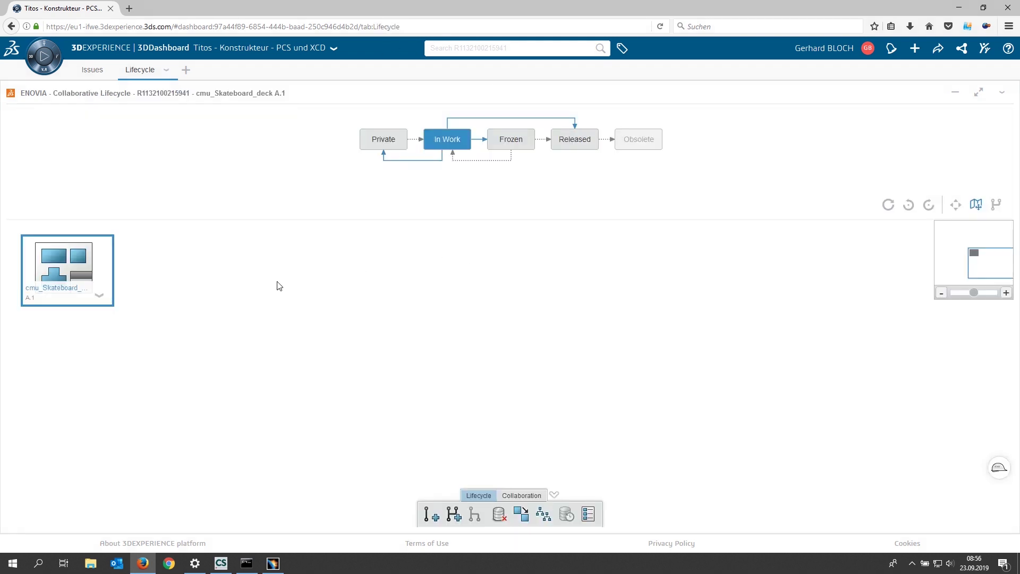
Step: Create a new B.1 revision of the cmu_Skateboard_deck drawing and return to the Issues list
{"action": "left_click", "coordinate": [106, 299]}
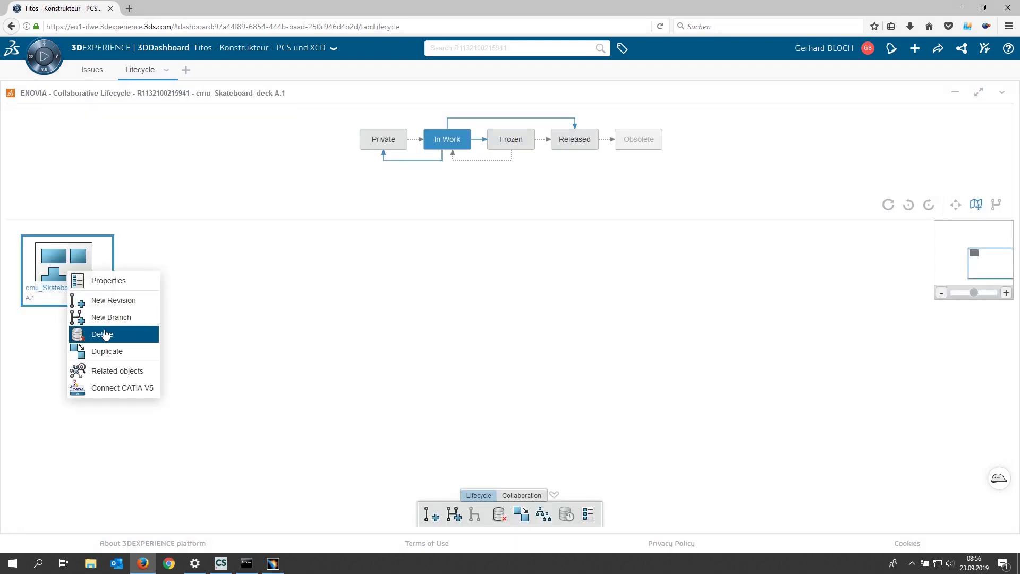
{"action": "left_click", "coordinate": [113, 300]}
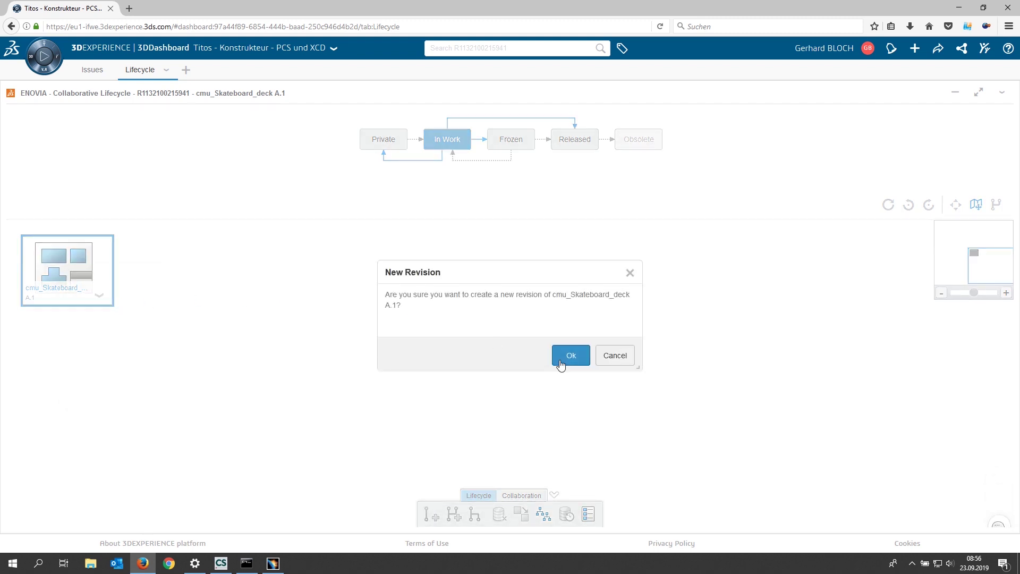
{"action": "left_click", "coordinate": [559, 359]}
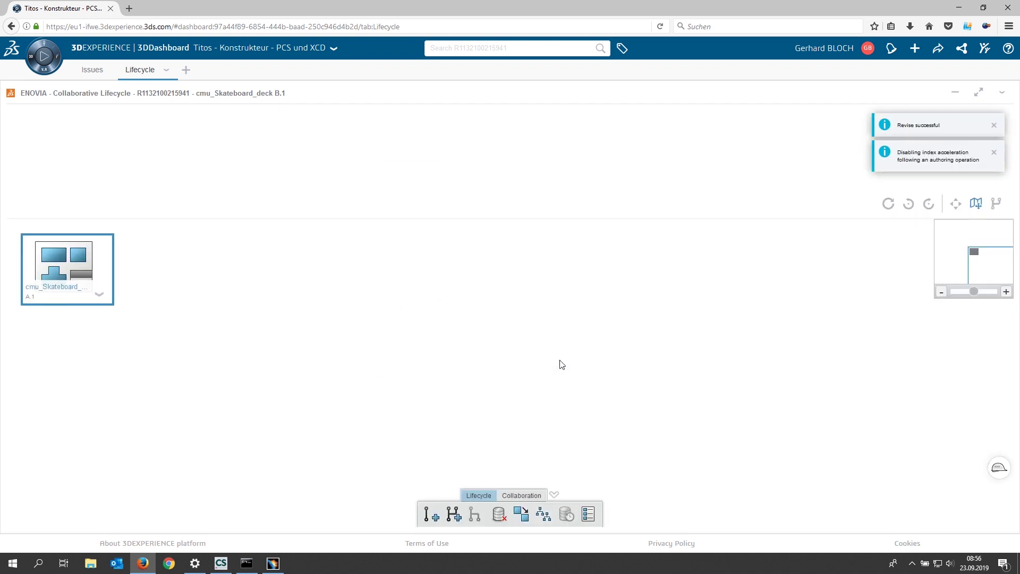
{"action": "left_click", "coordinate": [460, 332]}
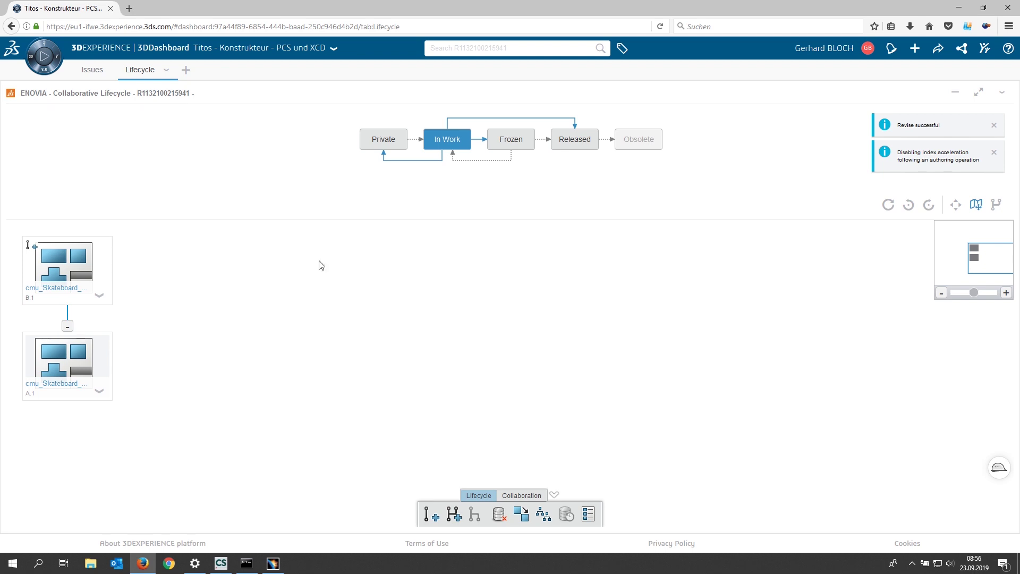
{"action": "left_click", "coordinate": [93, 70]}
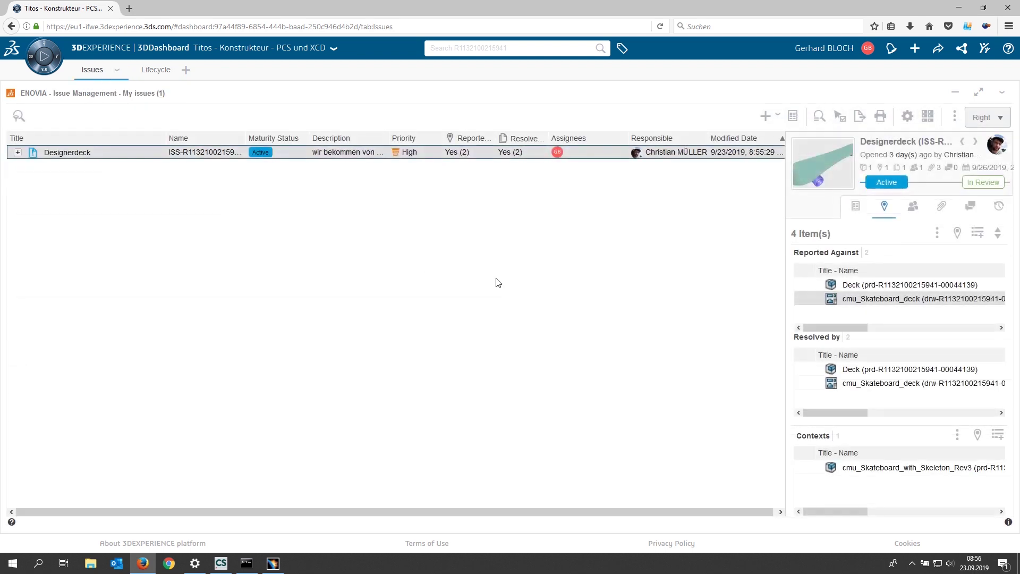
Step: Replace the resolving cmu_Skateboard_deck drawing with its latest revision
{"action": "right_click", "coordinate": [856, 385]}
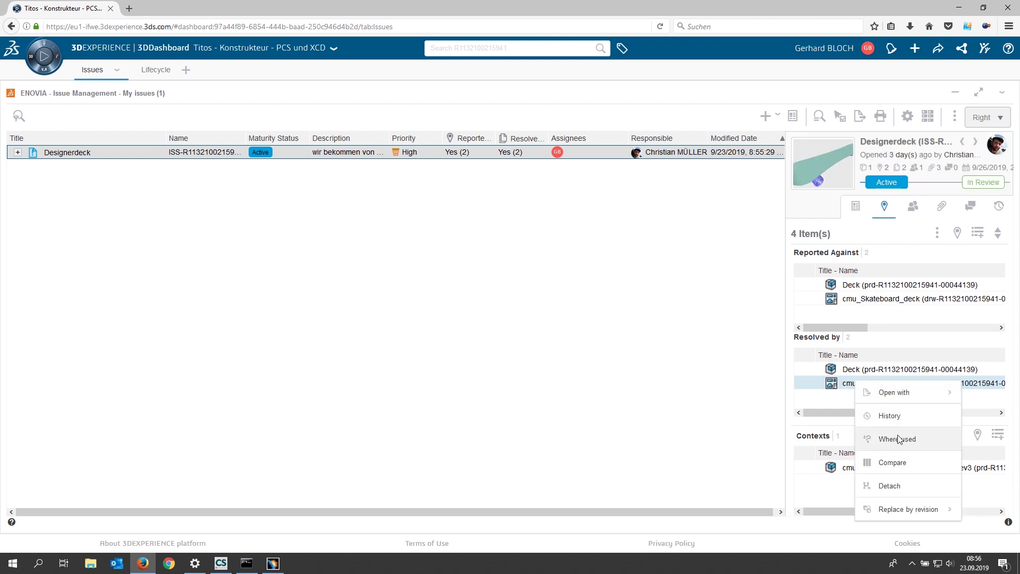
{"action": "mouse_move", "coordinate": [908, 509]}
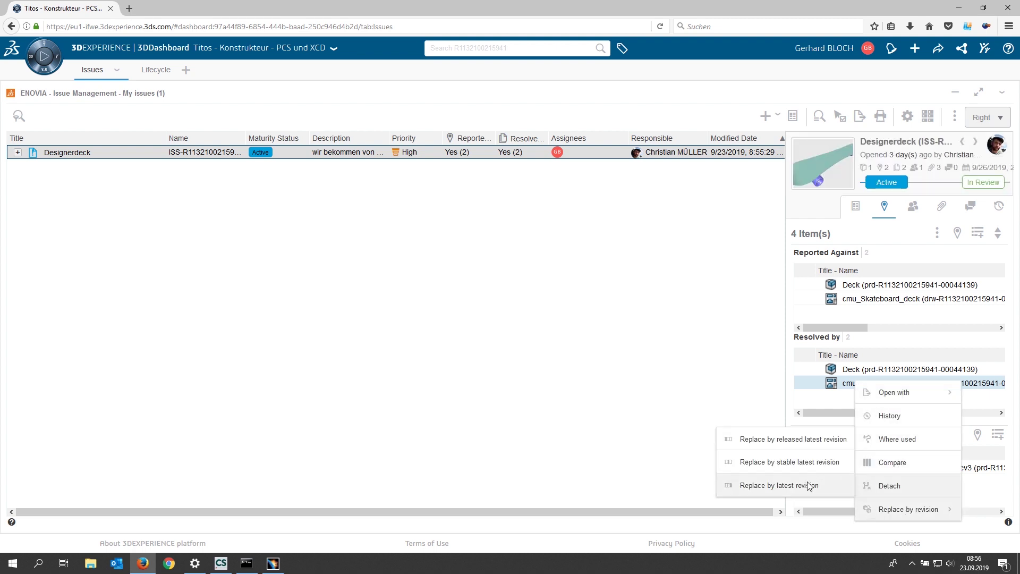
{"action": "left_click", "coordinate": [801, 491]}
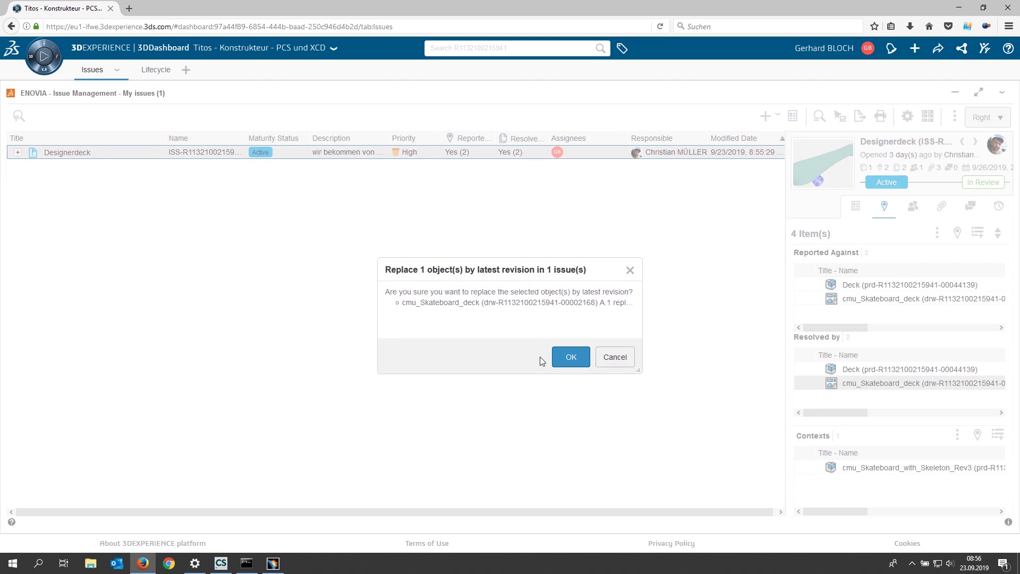
{"action": "left_click", "coordinate": [572, 358]}
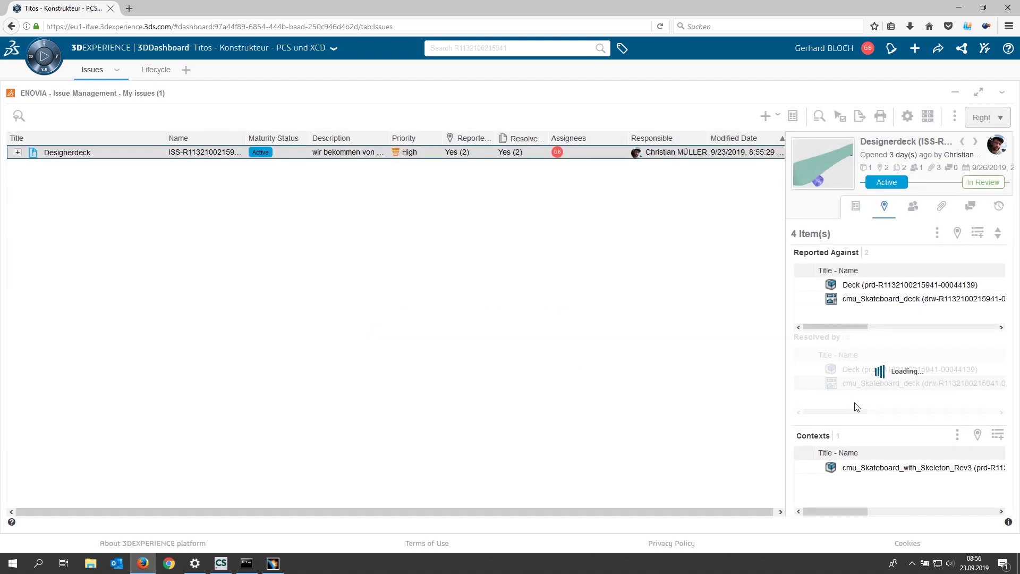
Step: Open the cmu_Skateboard_deck drawing from the Contexts row in CATIA V5
{"action": "right_click", "coordinate": [860, 471]}
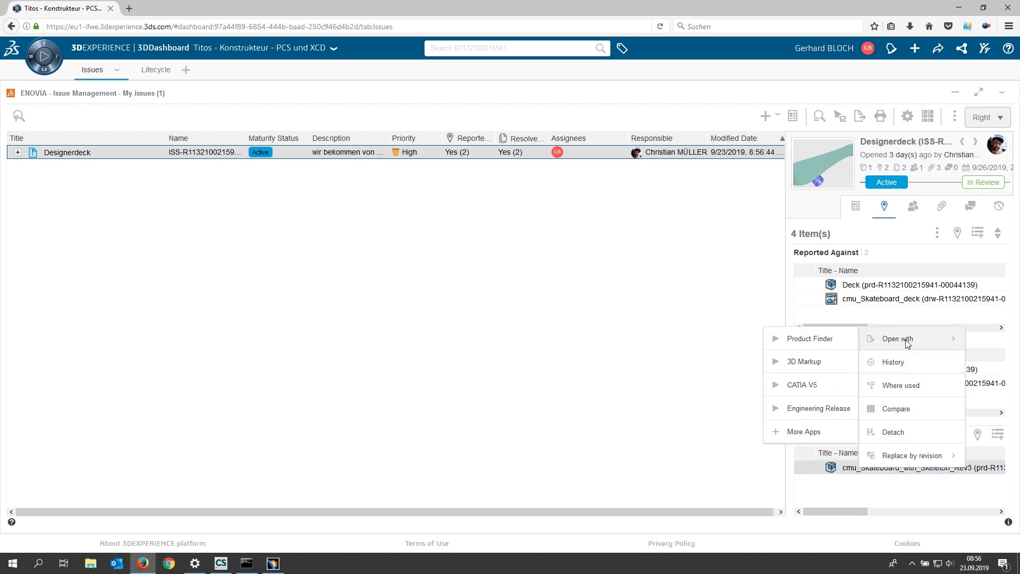
{"action": "left_click", "coordinate": [817, 389]}
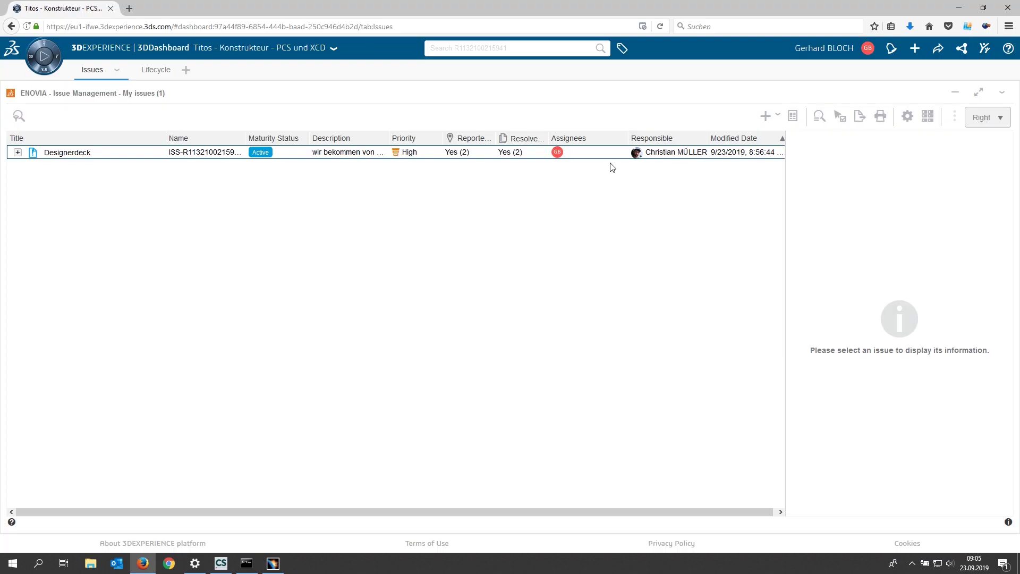
{"action": "left_click", "coordinate": [595, 157]}
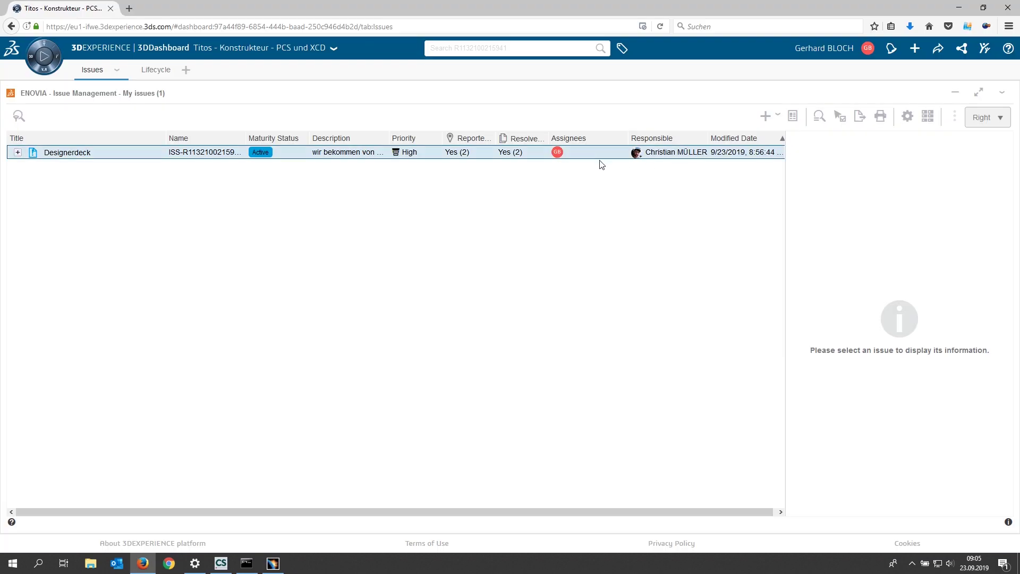
Step: On the status board, move Designerdeck from Active to In Review, then return to list view
{"action": "left_click", "coordinate": [928, 109]}
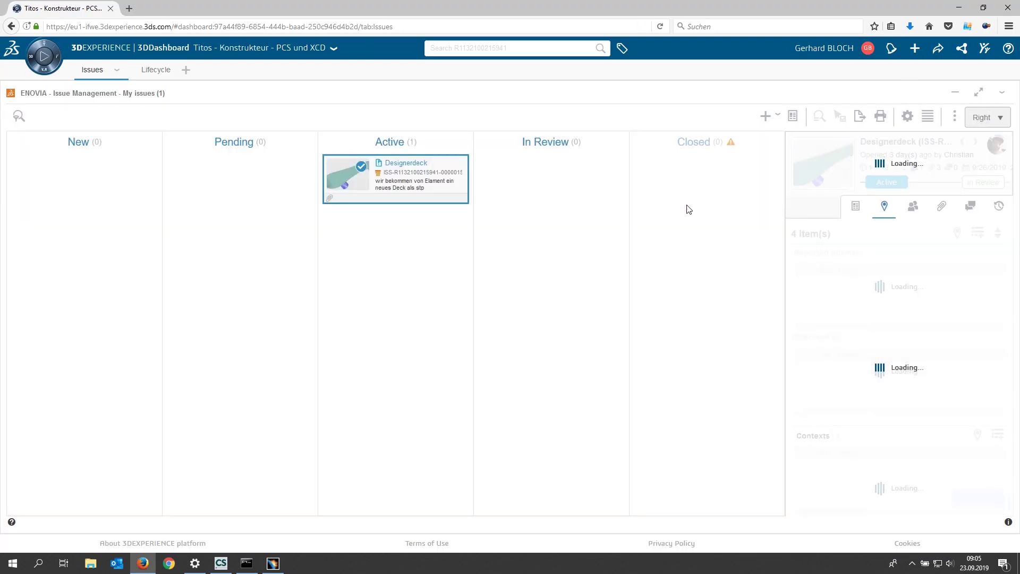
{"action": "left_click_drag", "start_coordinate": [413, 188], "coordinate": [587, 197]}
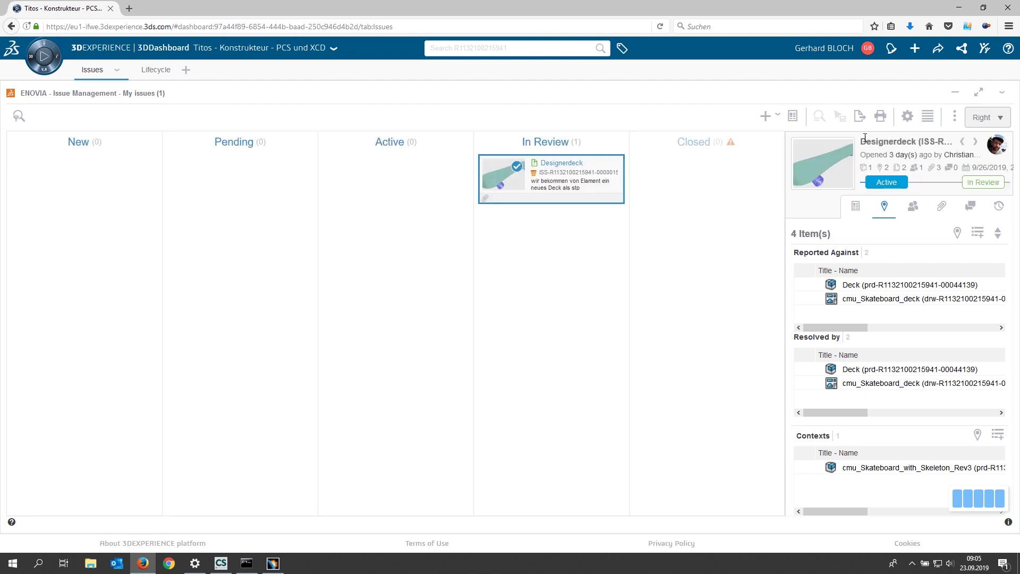
{"action": "left_click", "coordinate": [927, 115]}
{"action": "left_click", "coordinate": [617, 232]}
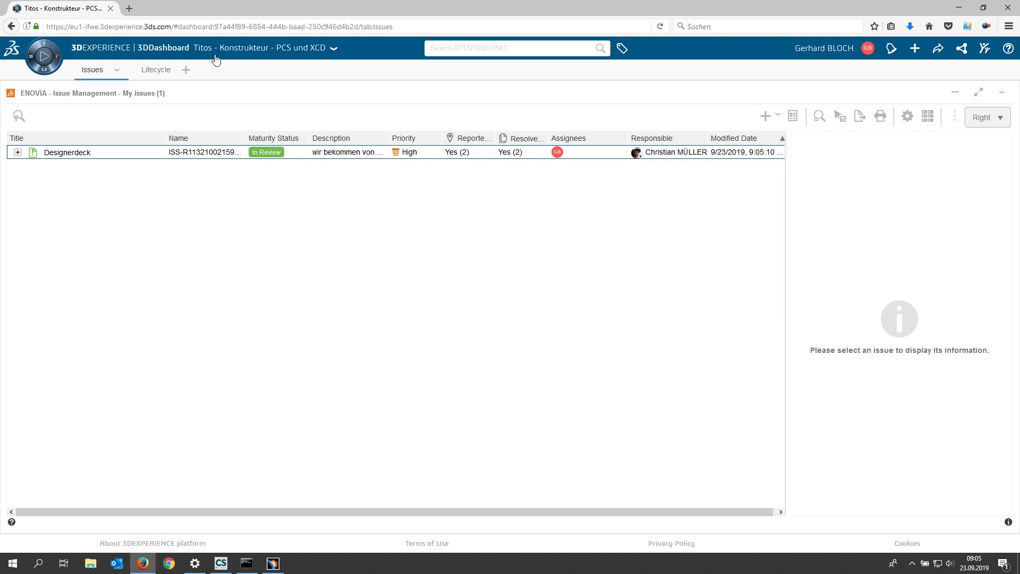
{"action": "left_click", "coordinate": [152, 72]}
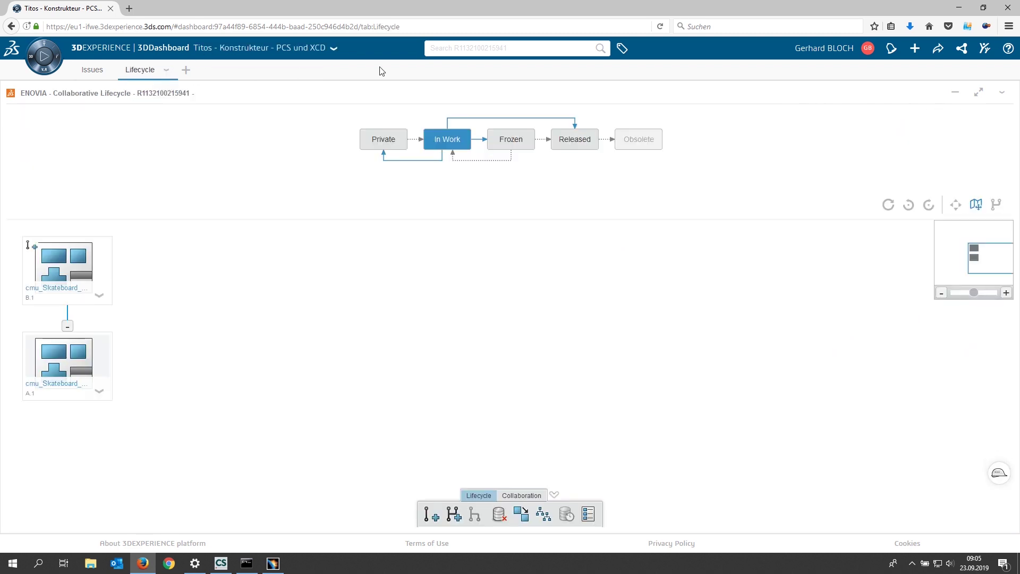
Step: Promote Deck revision B.1 from In Work to Frozen and confirm the maturity change
{"action": "left_click", "coordinate": [96, 284]}
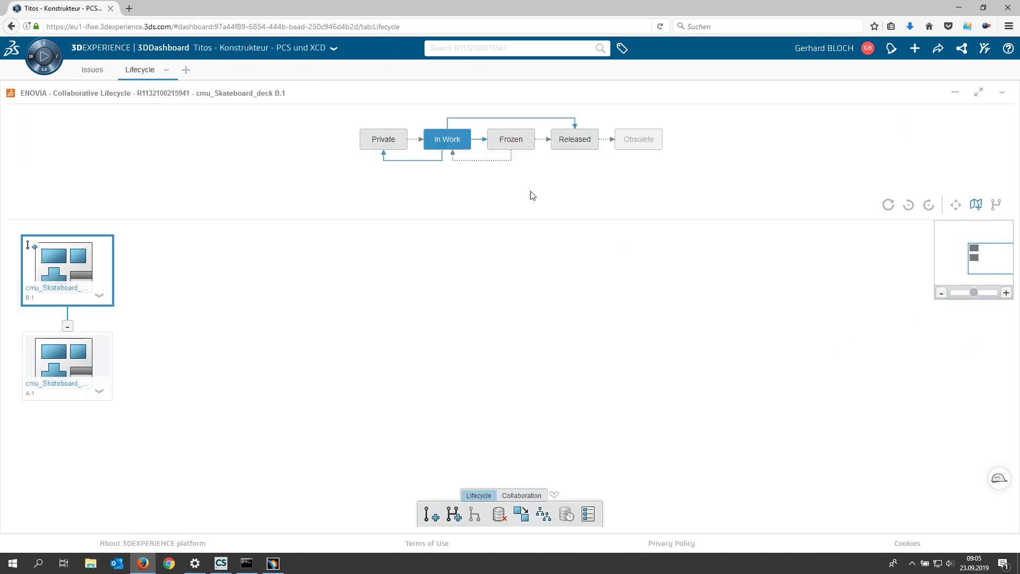
{"action": "left_click", "coordinate": [517, 142]}
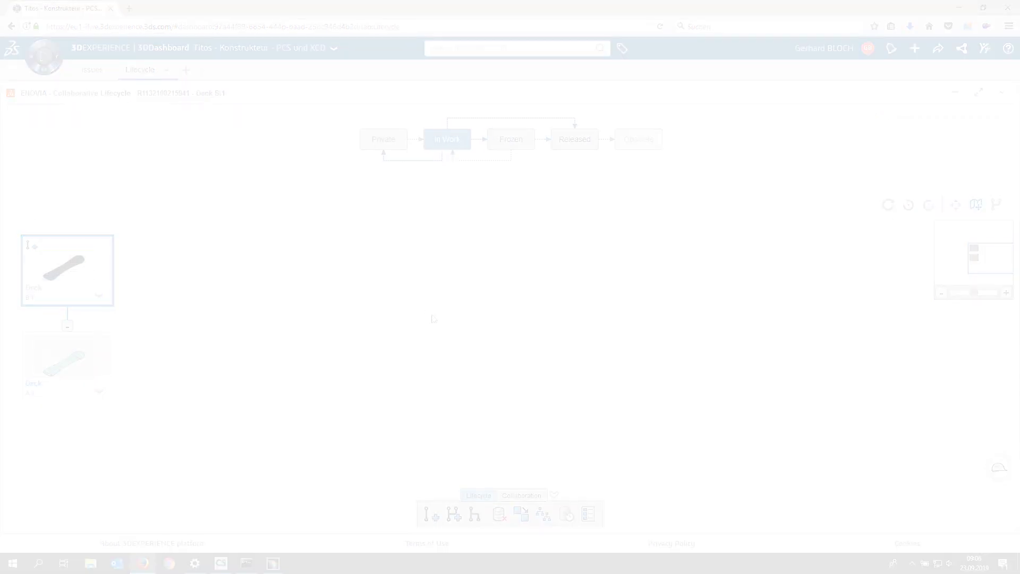
{"action": "left_click", "coordinate": [505, 146]}
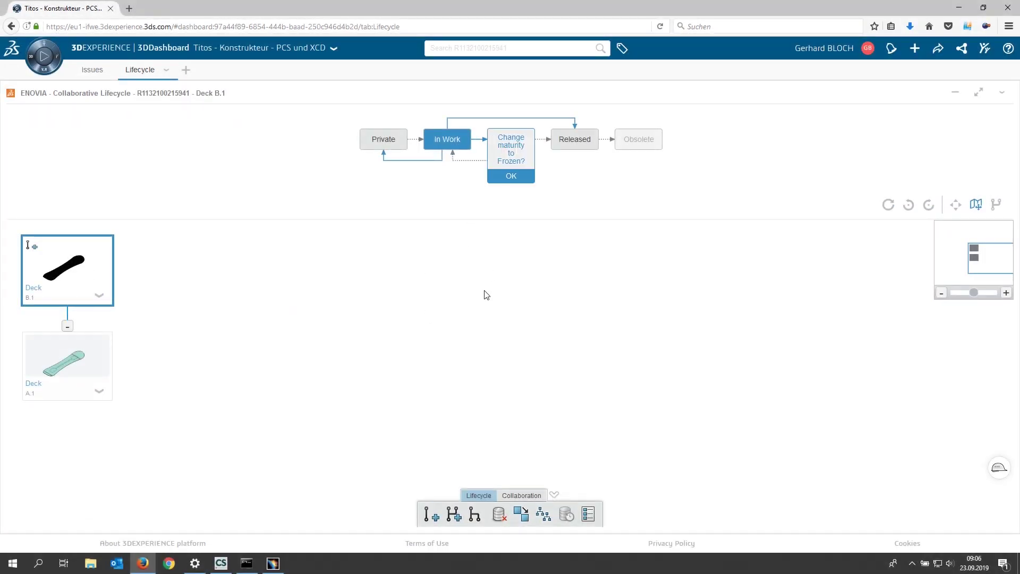
{"action": "left_click", "coordinate": [514, 175]}
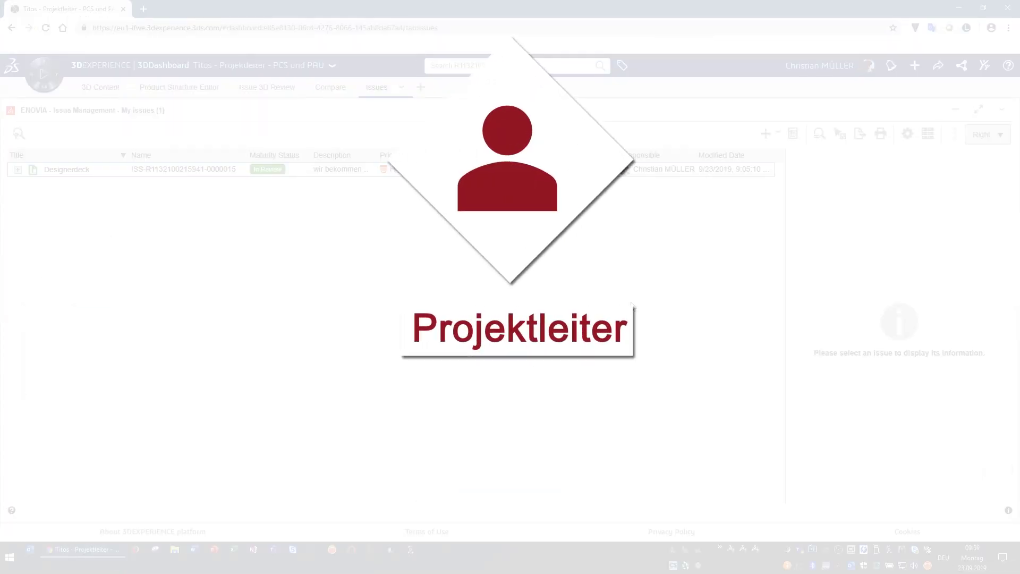
Step: Start a Compare of the Deck in the Designerdeck issue's Resolved by list
{"action": "left_click", "coordinate": [596, 172]}
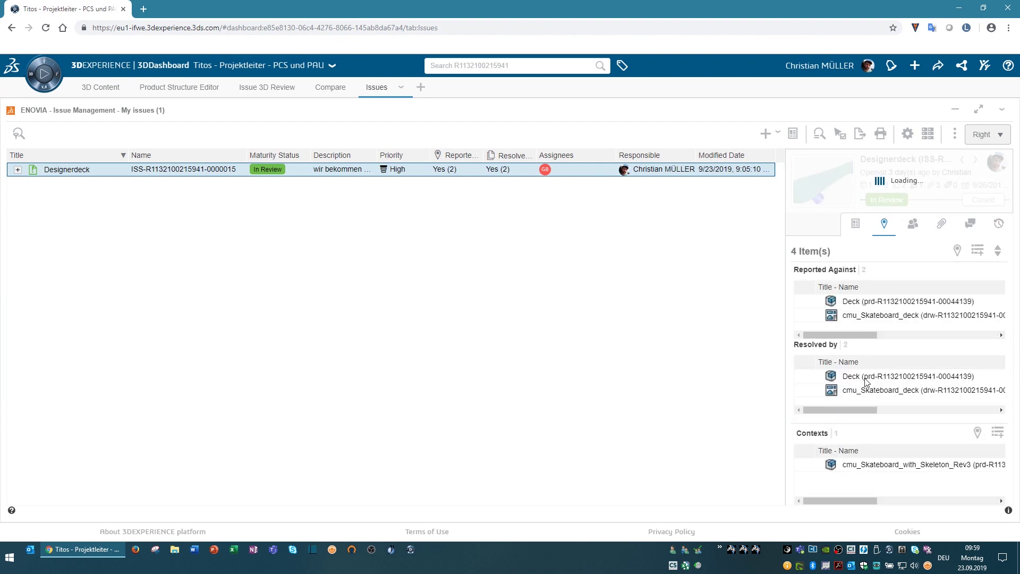
{"action": "mouse_move", "coordinate": [865, 409]}
{"action": "left_mouse_down"}
{"action": "mouse_move", "coordinate": [961, 412]}
{"action": "mouse_move", "coordinate": [866, 412]}
{"action": "left_mouse_up"}
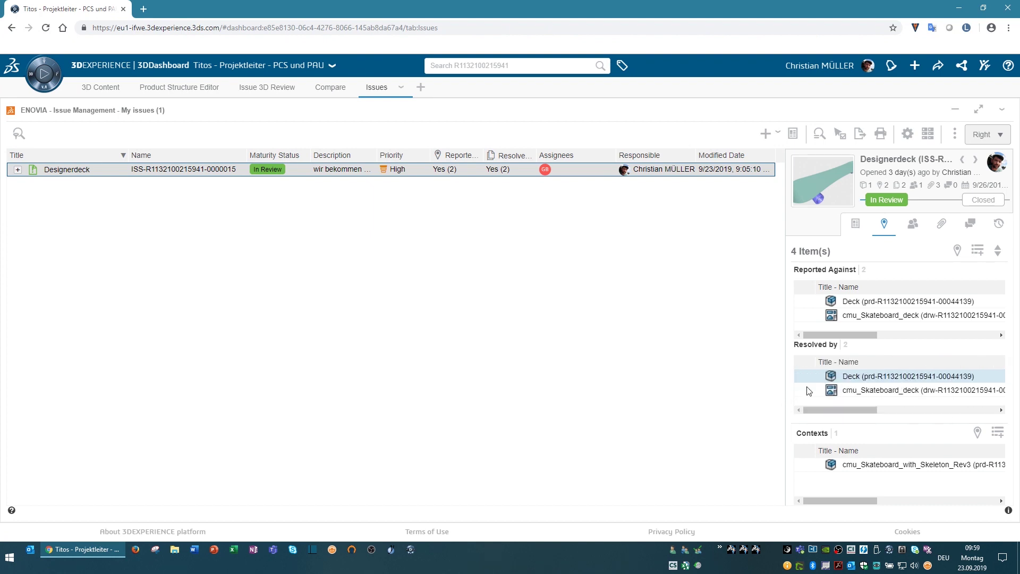
{"action": "right_click", "coordinate": [864, 379]}
{"action": "left_click", "coordinate": [906, 320]}
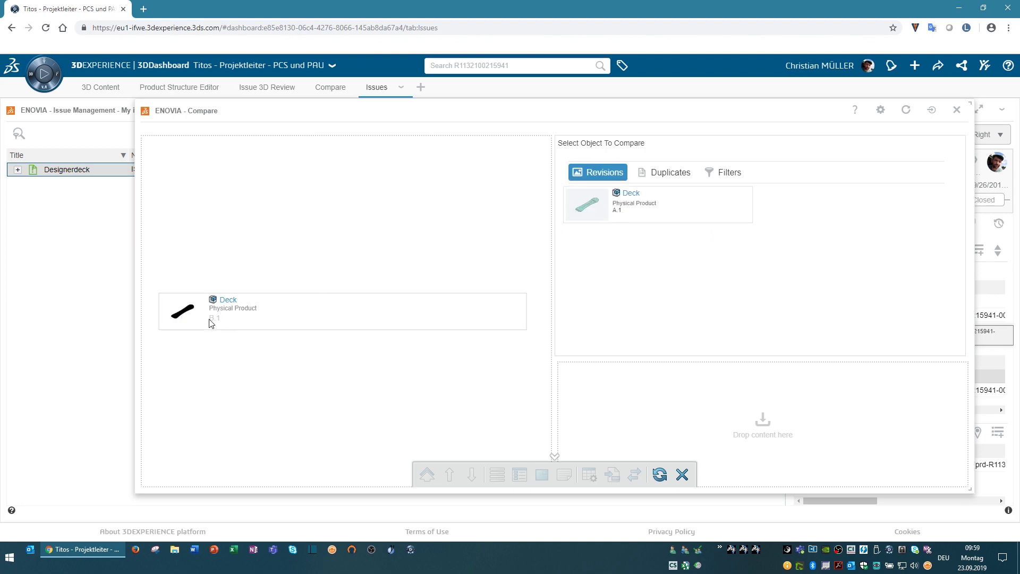
Step: Compare Deck B.1 against revision A.1 and orbit the compared deck in 3D
{"action": "left_click", "coordinate": [633, 212]}
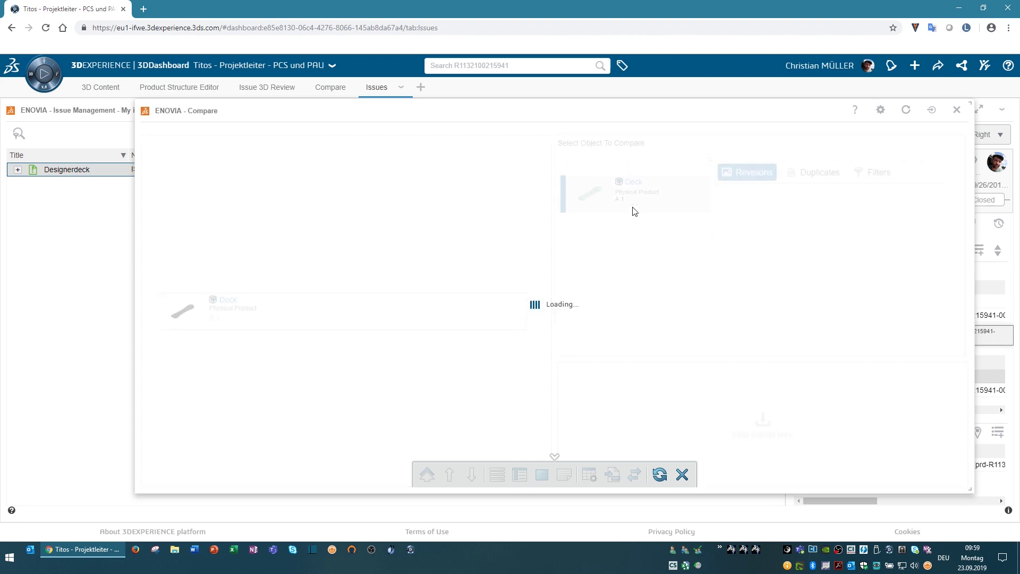
{"action": "scroll", "coordinate": [719, 367], "scroll_direction": "up", "scroll_amount": 5}
{"action": "mouse_move", "coordinate": [741, 295]}
{"action": "middle_mouse_down"}
{"action": "mouse_move", "coordinate": [799, 384]}
{"action": "mouse_move", "coordinate": [798, 259]}
{"action": "mouse_move", "coordinate": [738, 176]}
{"action": "middle_mouse_up"}
{"action": "scroll", "coordinate": [737, 177], "scroll_direction": "down", "scroll_amount": 3}
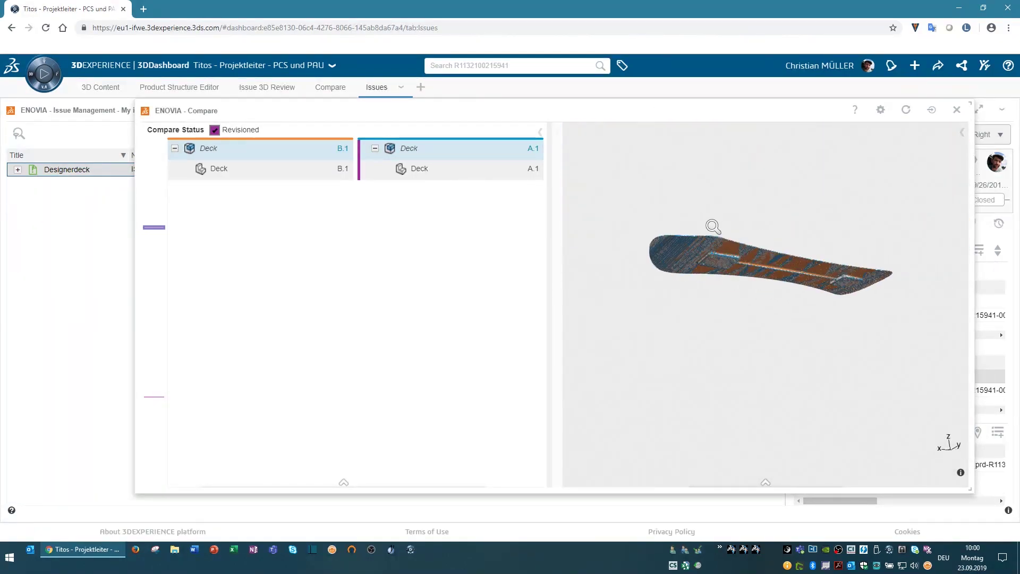
{"action": "middle_click_drag", "start_coordinate": [710, 228], "coordinate": [724, 295]}
{"action": "scroll", "coordinate": [724, 294], "scroll_direction": "up", "scroll_amount": 5}
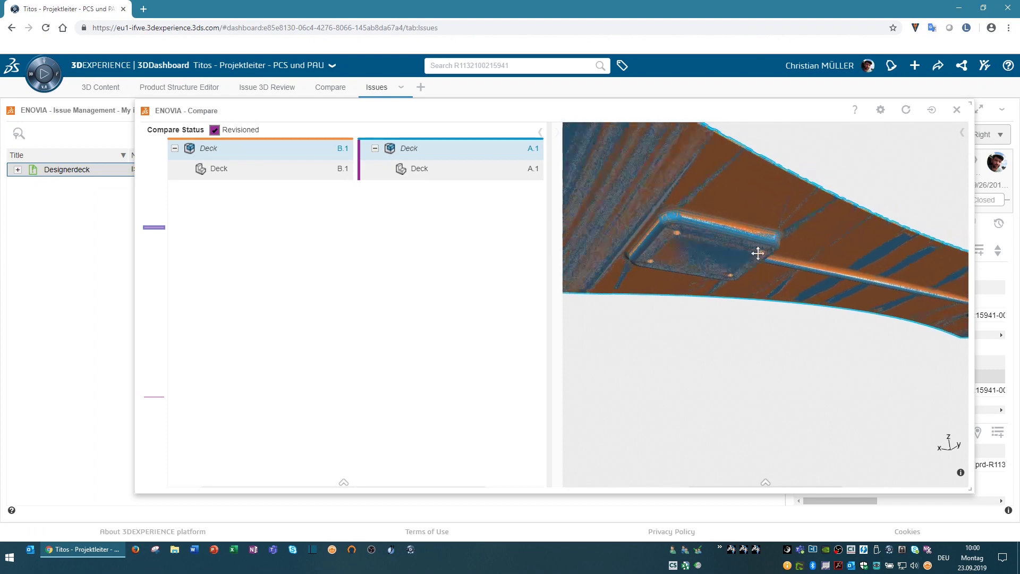
Step: Inspect the deck with the viewer's analysis tools, orbiting to oblique and diagonal views
{"action": "left_click", "coordinate": [766, 483]}
{"action": "left_click", "coordinate": [773, 457]}
{"action": "left_click", "coordinate": [779, 275]}
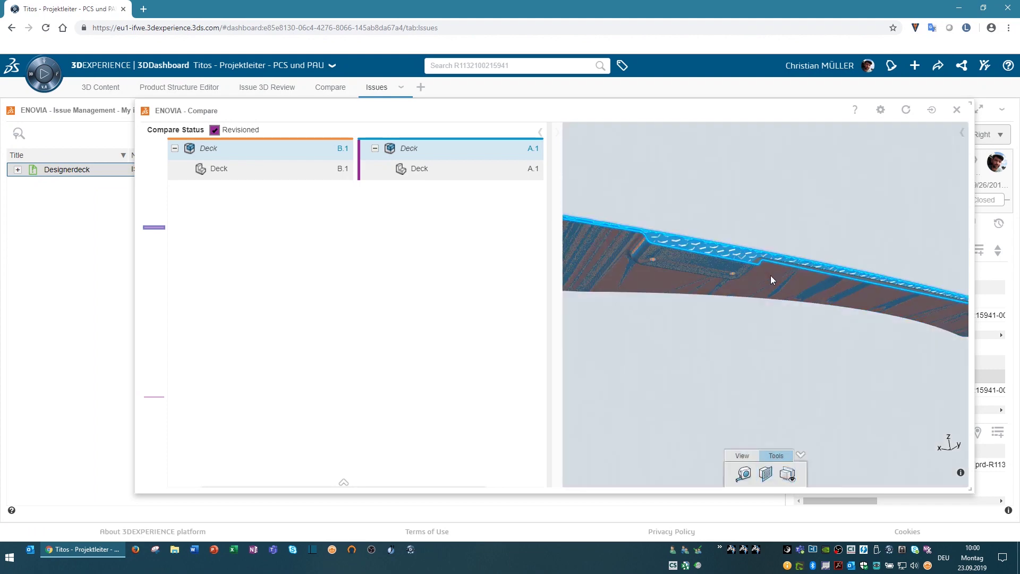
{"action": "mouse_move", "coordinate": [791, 287]}
{"action": "middle_mouse_down"}
{"action": "mouse_move", "coordinate": [772, 371]}
{"action": "mouse_move", "coordinate": [772, 342]}
{"action": "mouse_move", "coordinate": [742, 314]}
{"action": "mouse_move", "coordinate": [890, 404]}
{"action": "middle_mouse_up"}
{"action": "left_click", "coordinate": [787, 474]}
{"action": "middle_click_drag", "start_coordinate": [658, 281], "coordinate": [652, 251]}
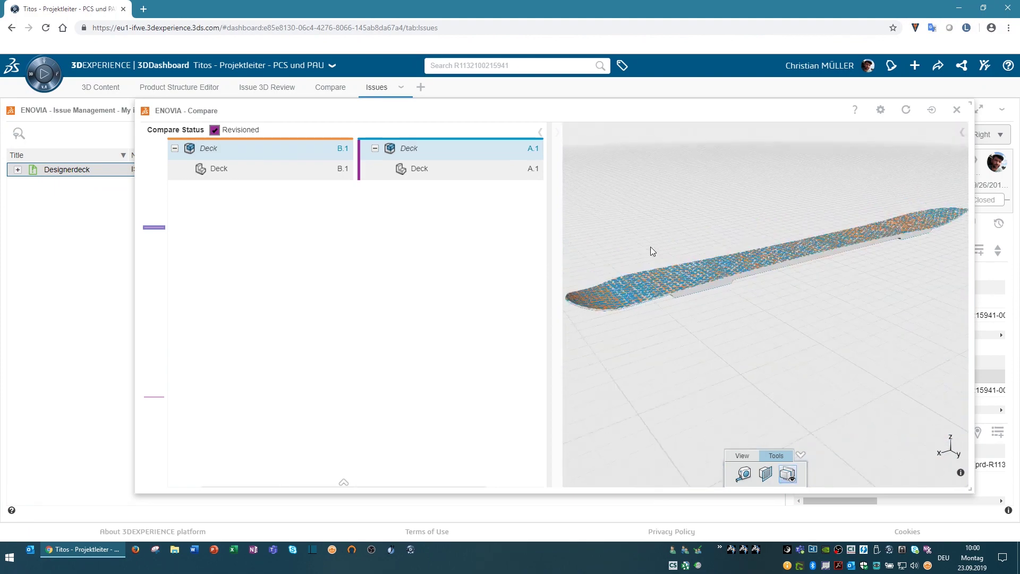
{"action": "scroll", "coordinate": [708, 211], "scroll_direction": "up", "scroll_amount": 5}
{"action": "scroll", "coordinate": [680, 163], "scroll_direction": "up", "scroll_amount": 3}
{"action": "mouse_move", "coordinate": [777, 246]}
{"action": "middle_mouse_down"}
{"action": "mouse_move", "coordinate": [773, 186]}
{"action": "mouse_move", "coordinate": [750, 152]}
{"action": "mouse_move", "coordinate": [813, 304]}
{"action": "middle_mouse_up"}
{"action": "scroll", "coordinate": [820, 319], "scroll_direction": "down", "scroll_amount": 2}
{"action": "scroll", "coordinate": [850, 372], "scroll_direction": "down", "scroll_amount": 3}
{"action": "mouse_move", "coordinate": [874, 417]}
{"action": "middle_mouse_down"}
{"action": "mouse_move", "coordinate": [838, 414]}
{"action": "mouse_move", "coordinate": [882, 388]}
{"action": "mouse_move", "coordinate": [962, 187]}
{"action": "middle_mouse_up"}
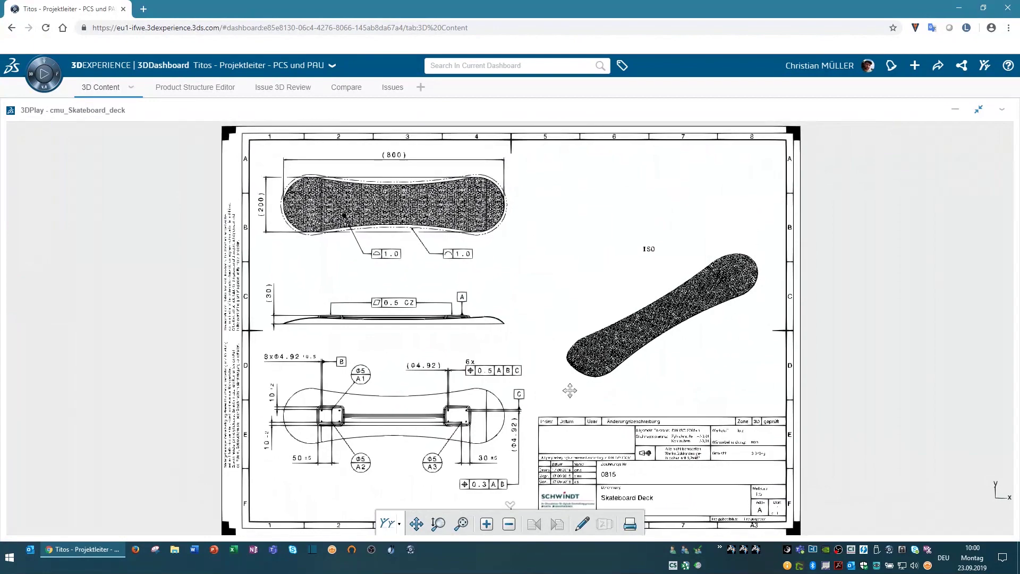
Step: Search 'deck' and drag Deck B.1 and the cmu_Skateboard_deck B.1 drawing into the Product Structure Editor
{"action": "left_click", "coordinate": [978, 109]}
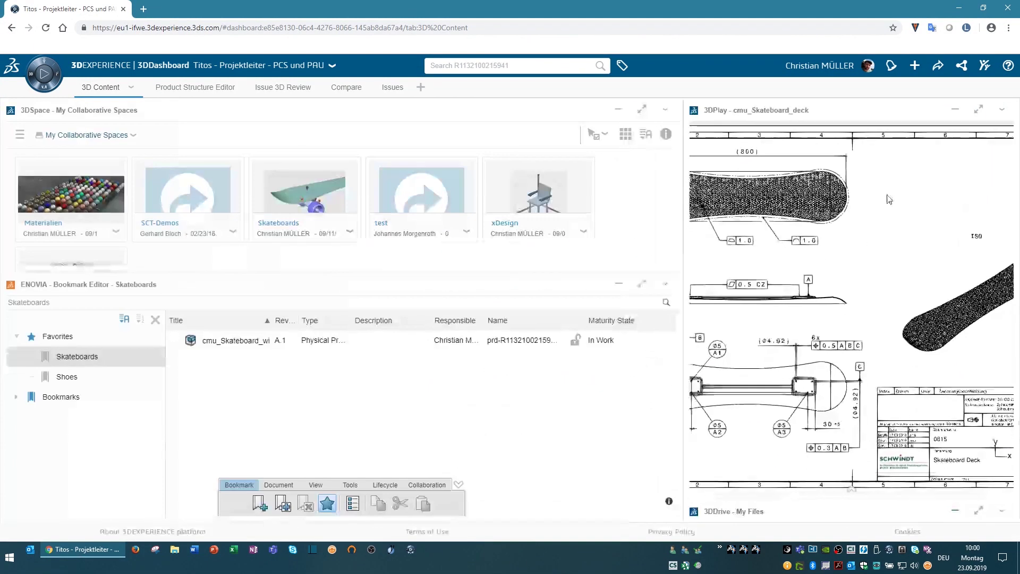
{"action": "left_click", "coordinate": [202, 89]}
{"action": "left_click", "coordinate": [499, 65]}
{"action": "type", "text": "deck"}
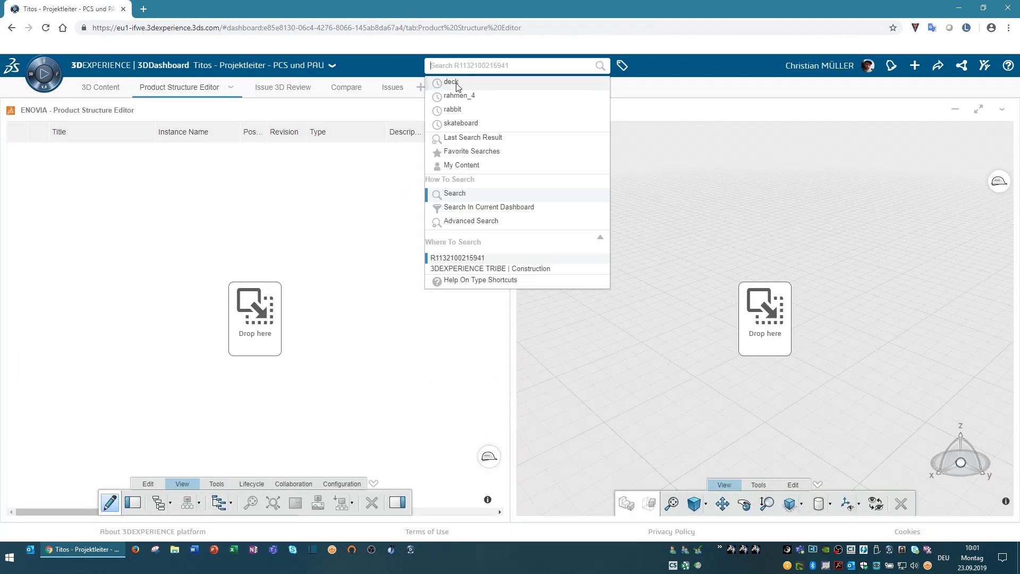
{"action": "key", "text": "Return"}
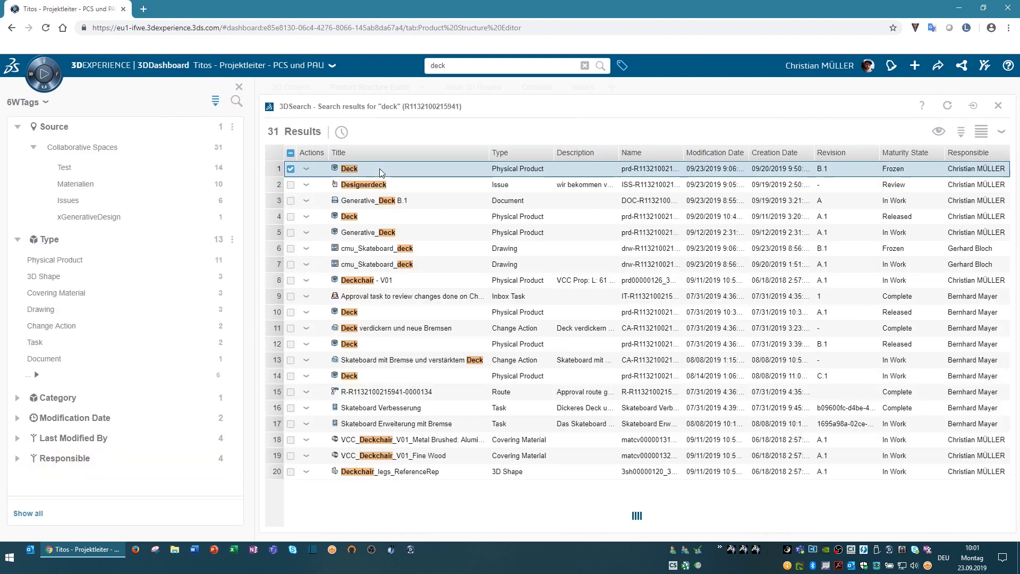
{"action": "left_click", "coordinate": [396, 248]}
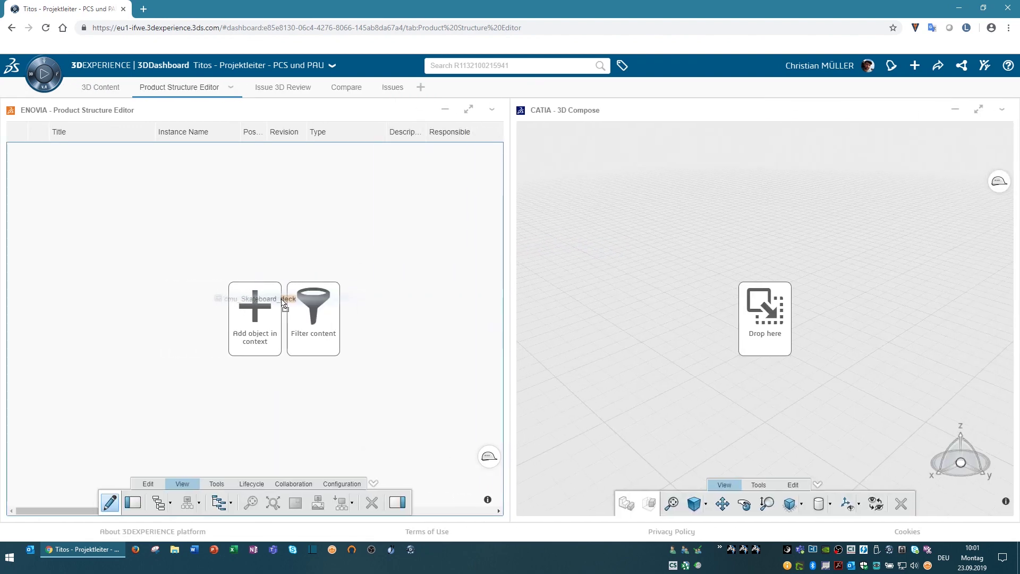
{"action": "left_click_drag", "start_coordinate": [405, 251], "coordinate": [264, 316]}
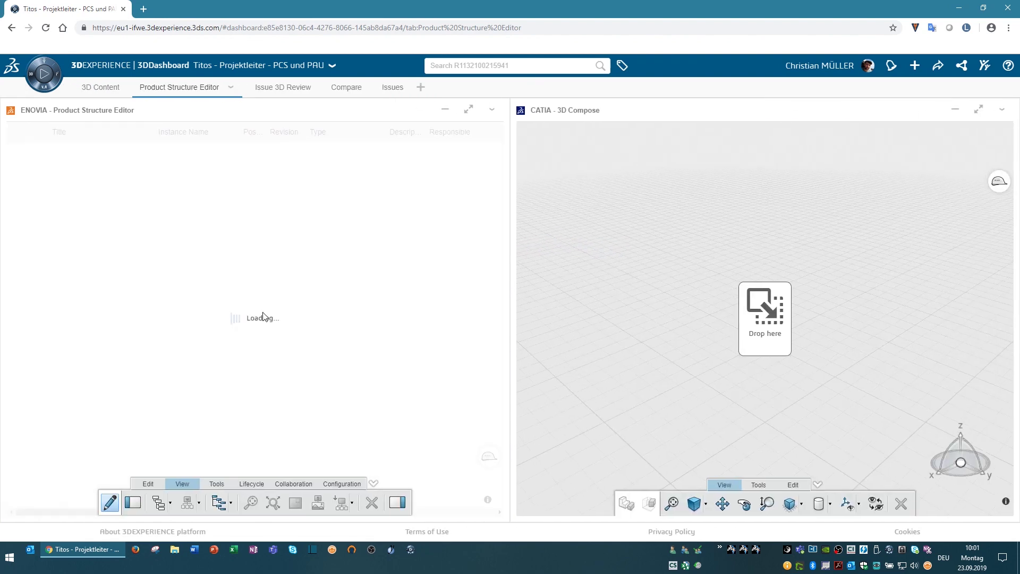
Step: Change the maturity of the three B.1 objects to Released
{"action": "left_click", "coordinate": [465, 516]}
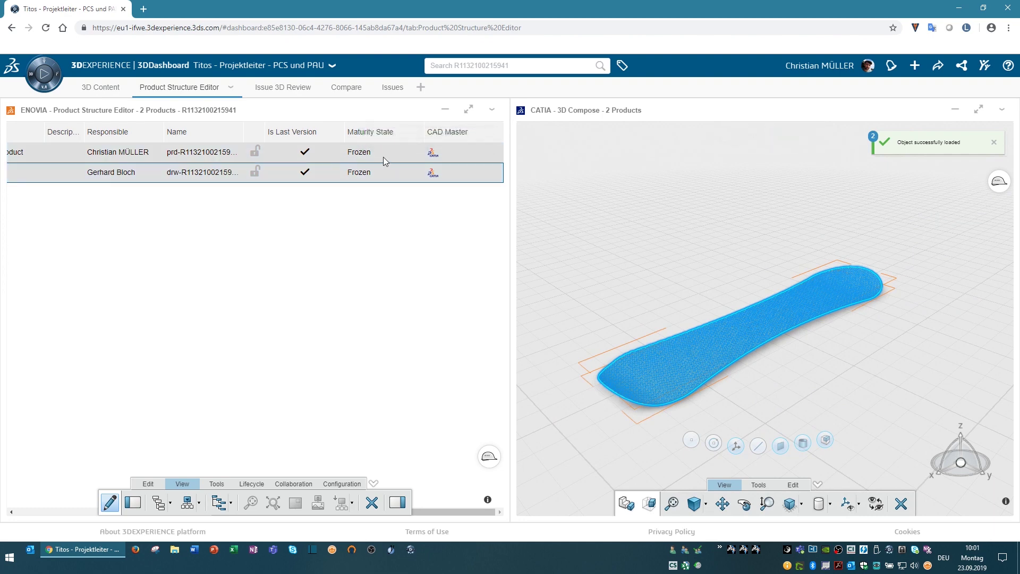
{"action": "left_click", "coordinate": [260, 489]}
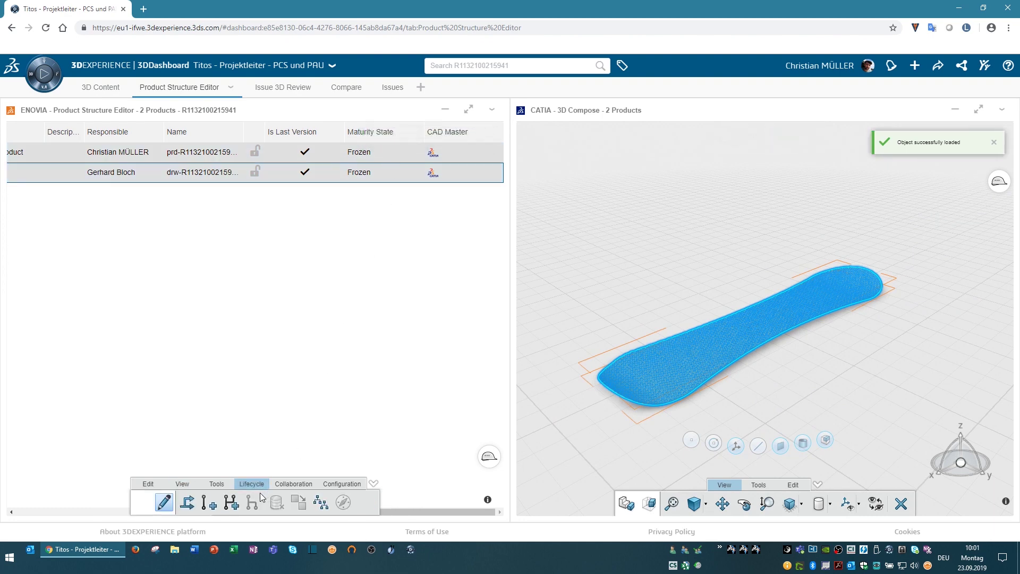
{"action": "left_click", "coordinate": [195, 506]}
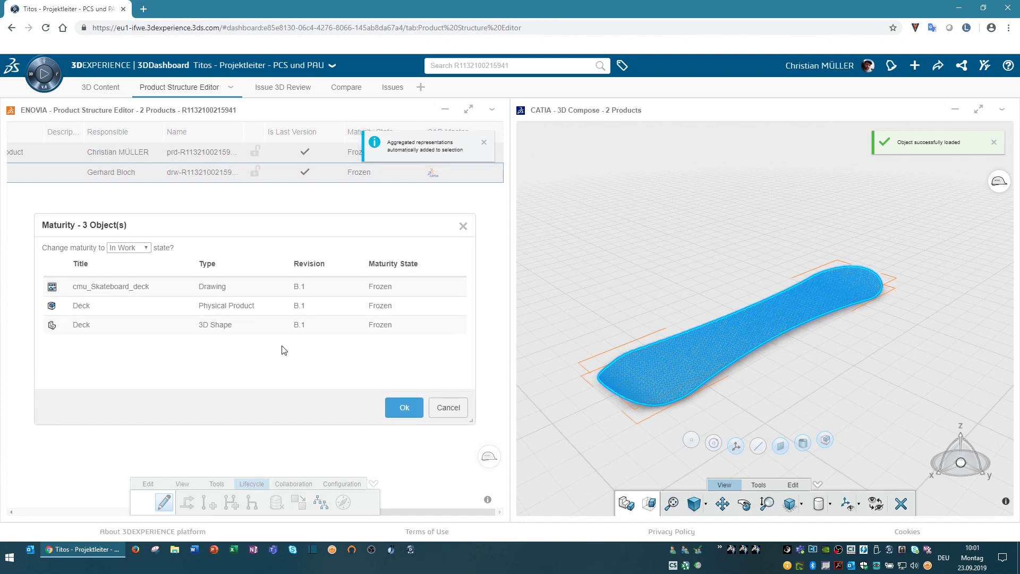
{"action": "left_click", "coordinate": [149, 249]}
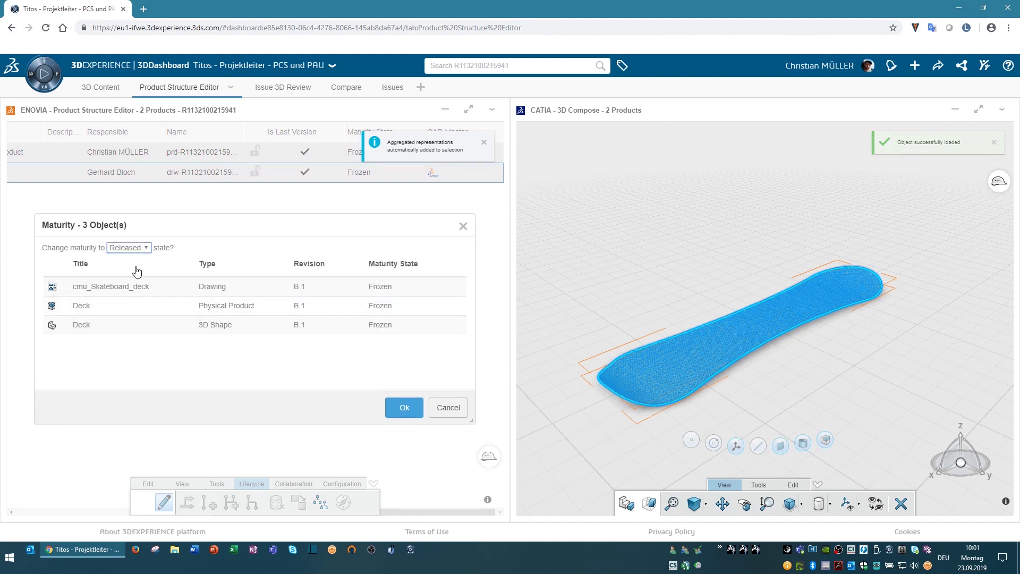
{"action": "left_click", "coordinate": [405, 408]}
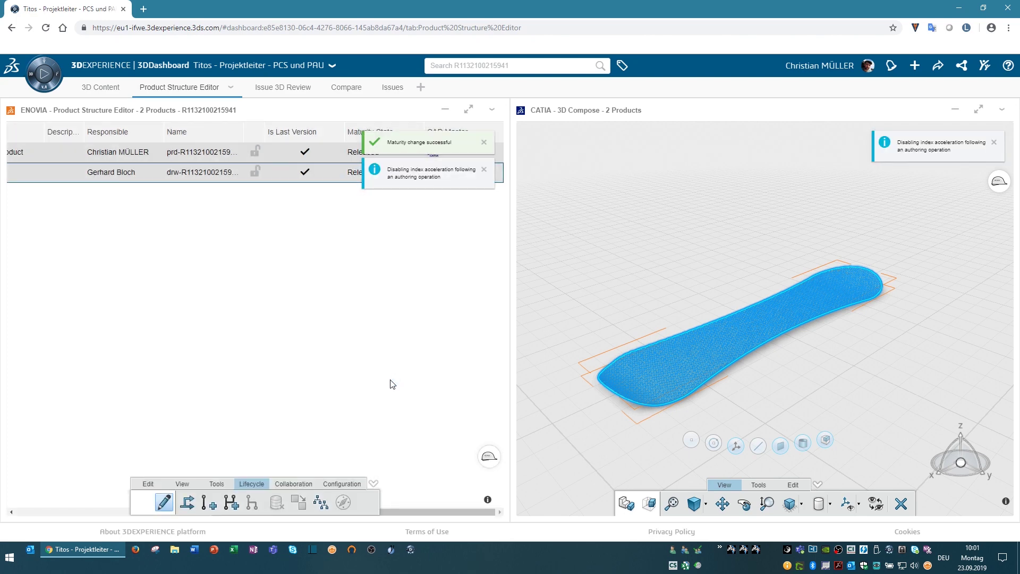
{"action": "left_click", "coordinate": [484, 143]}
Step: Expand Deck to show its 3D shape, then return to the Issues list
{"action": "left_click", "coordinate": [370, 234]}
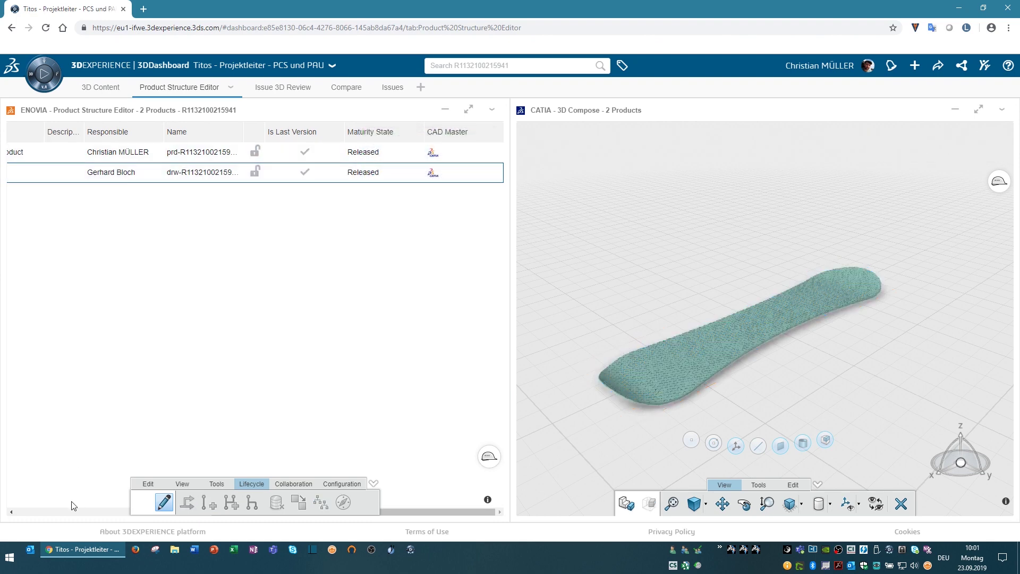
{"action": "left_click", "coordinate": [59, 510]}
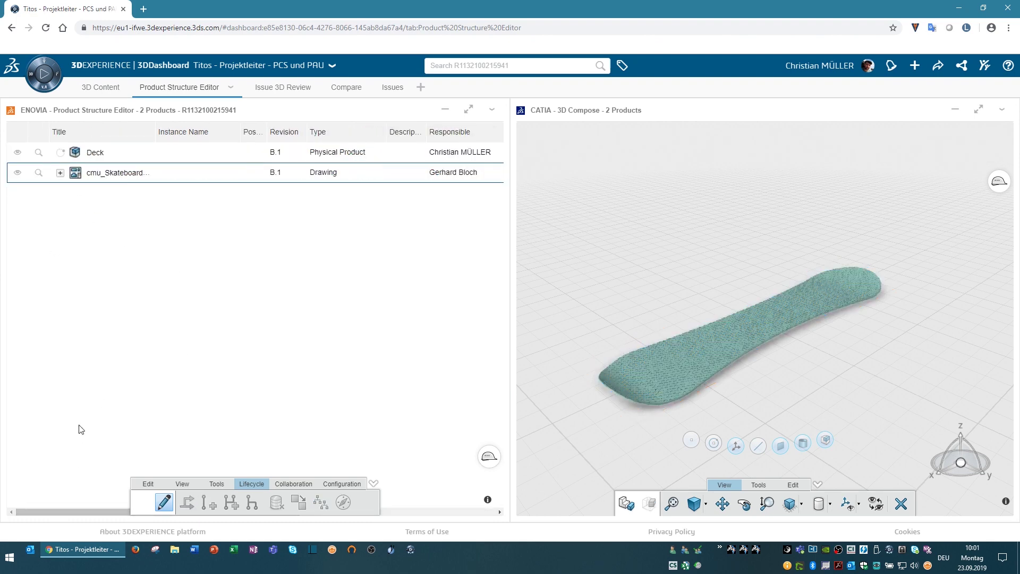
{"action": "mouse_move", "coordinate": [69, 511]}
{"action": "left_mouse_down"}
{"action": "mouse_move", "coordinate": [310, 525]}
{"action": "mouse_move", "coordinate": [58, 504]}
{"action": "left_mouse_up"}
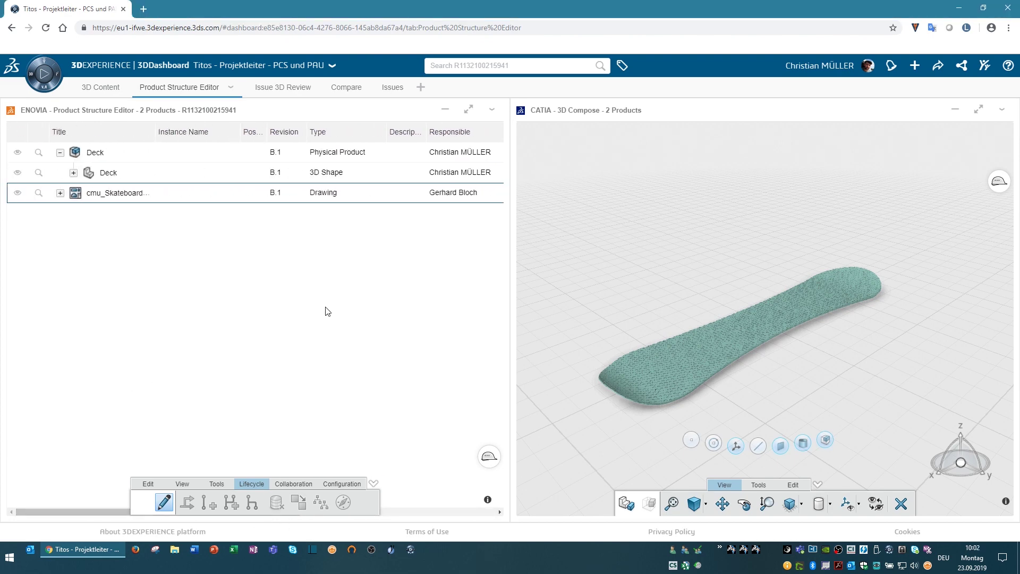
{"action": "left_click", "coordinate": [398, 88]}
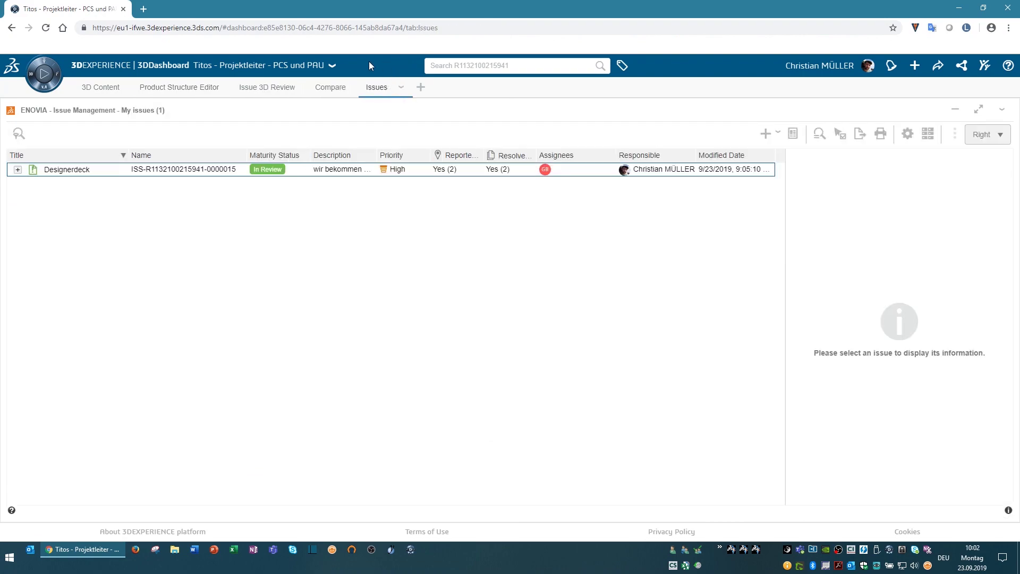
Step: Set the Designerdeck issue to Closed and show issues as a Kanban board by state
{"action": "left_click", "coordinate": [569, 166]}
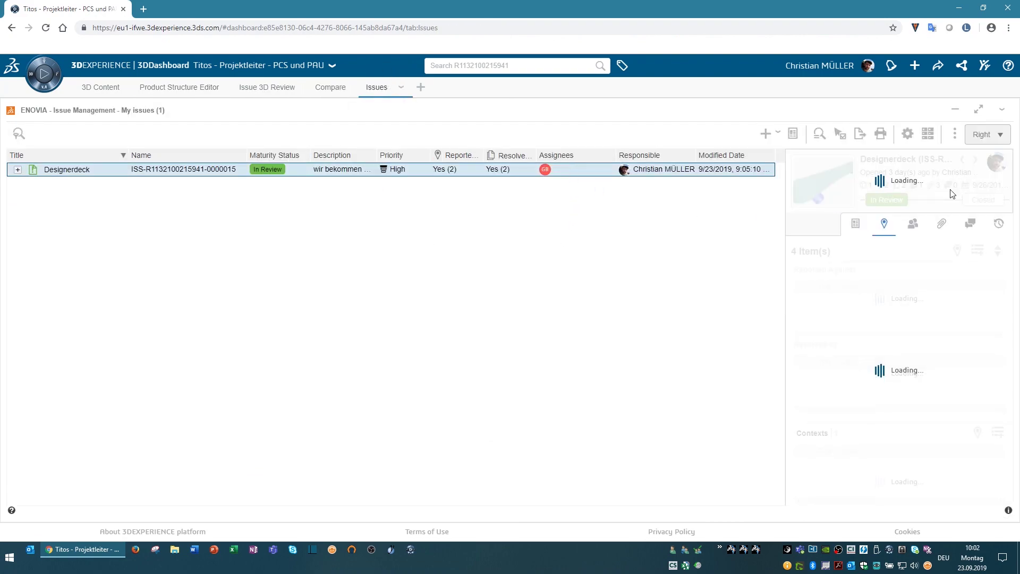
{"action": "left_click", "coordinate": [992, 201]}
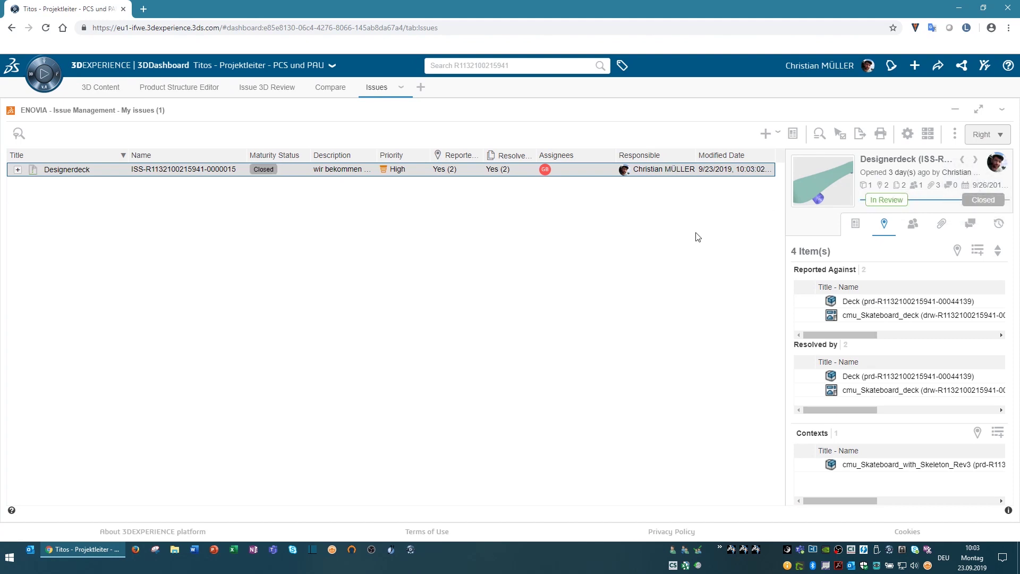
{"action": "left_click", "coordinate": [927, 134]}
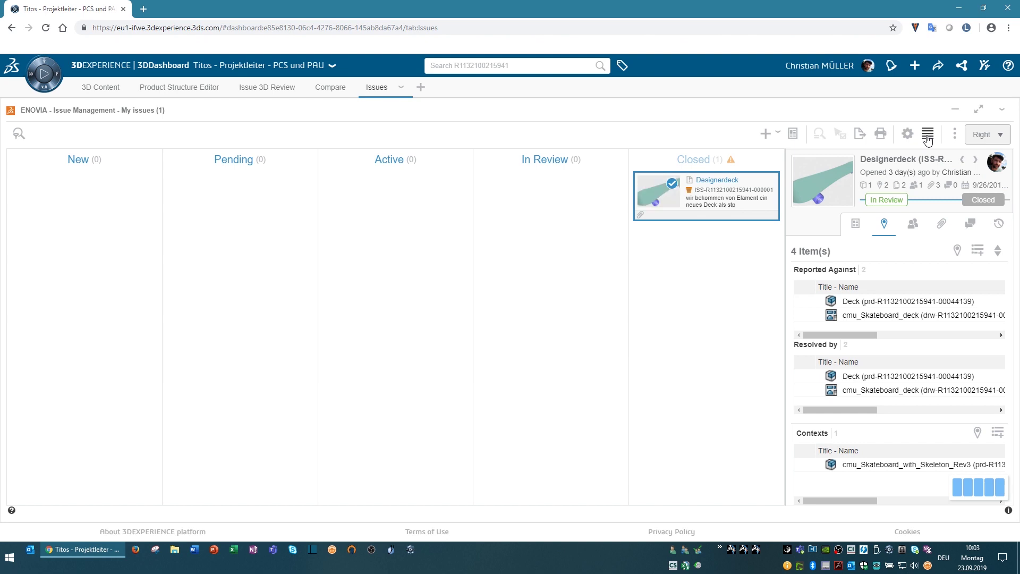